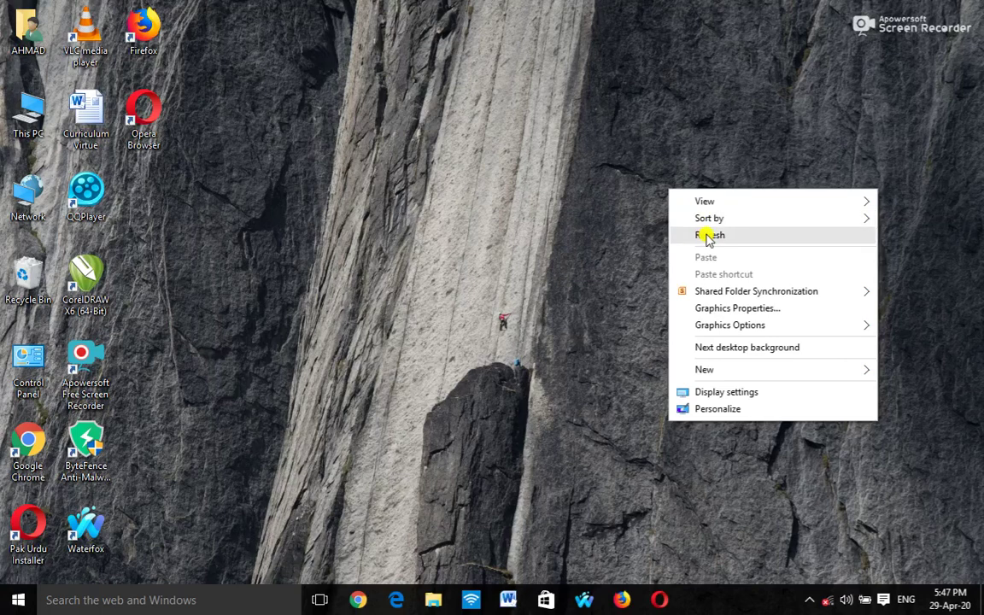
Refresh the desktop three times from its right-click menu
right_click(669, 208)
click(708, 254)
right_click(615, 219)
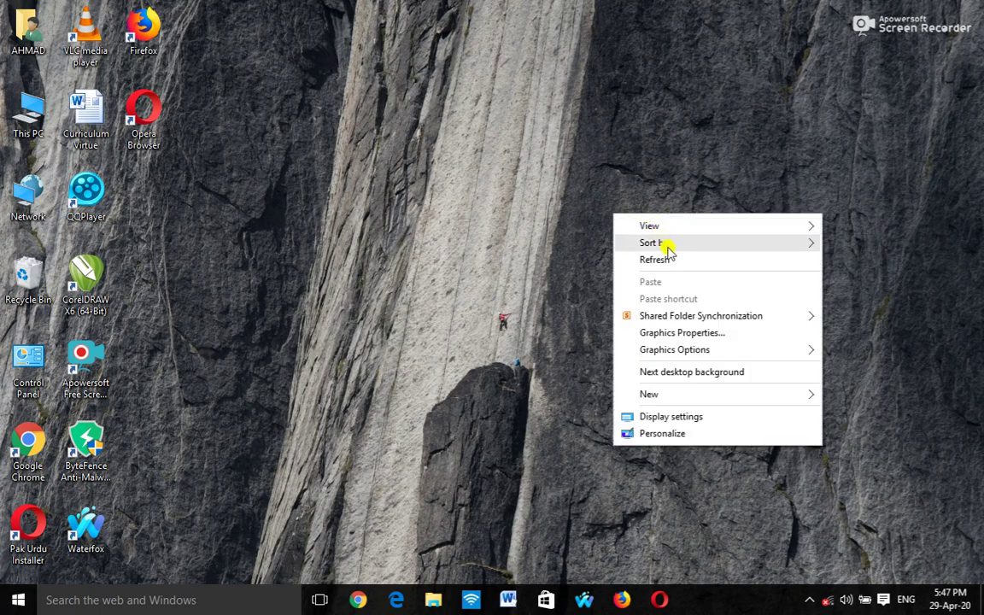
click(668, 262)
right_click(659, 253)
click(687, 297)
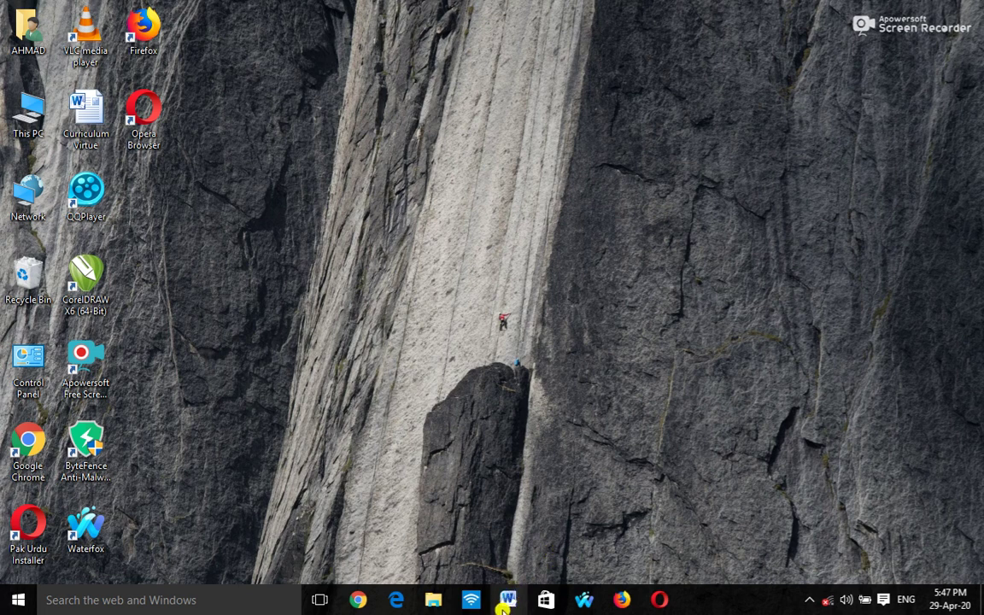
Launch Microsoft Word and dismiss the Office Activation Wizard notice
click(506, 602)
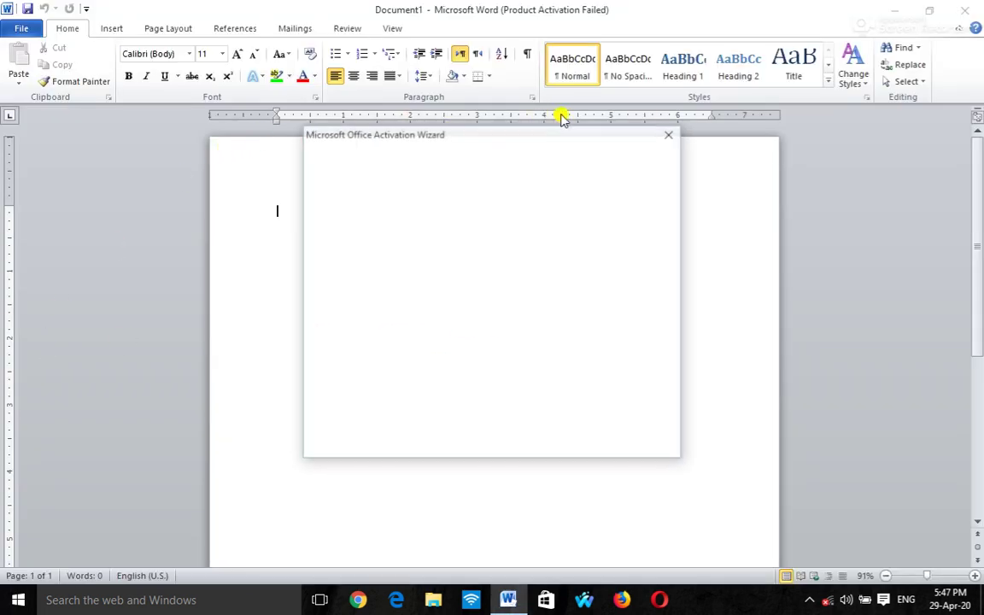
click(673, 135)
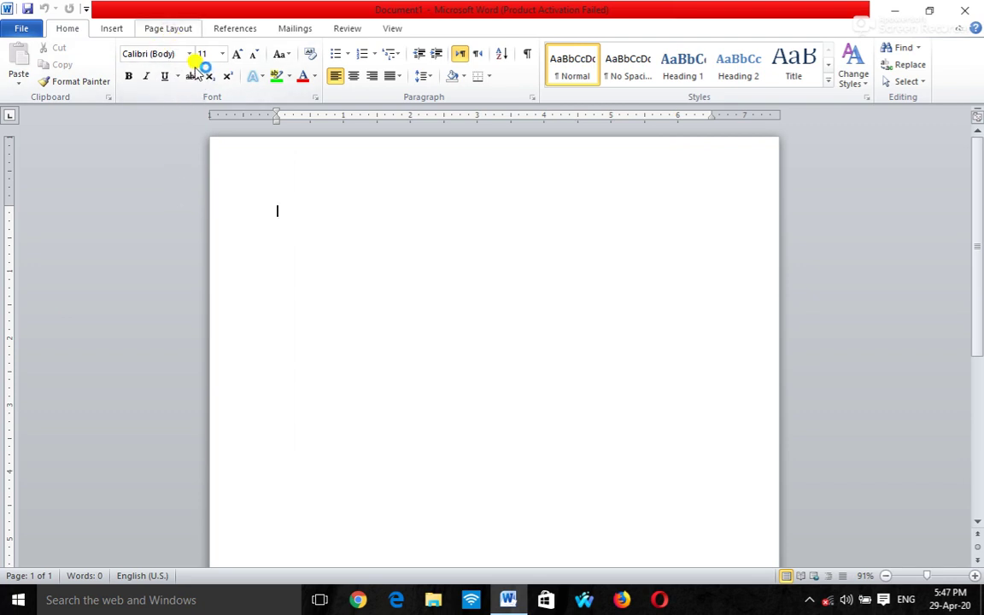
click(171, 30)
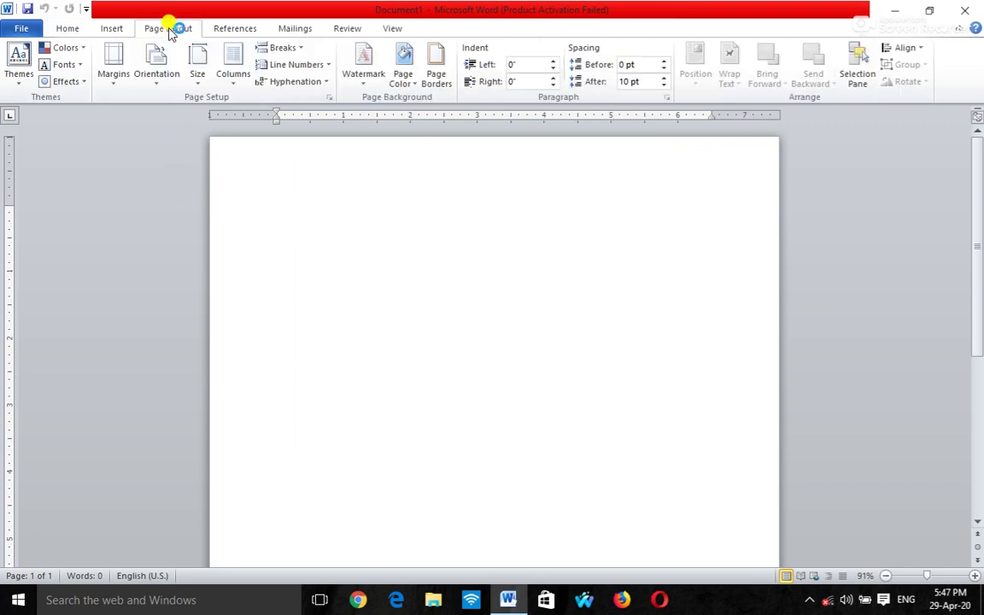
Set the paper size to A4, shrink the top margin and shift the left indent
click(202, 84)
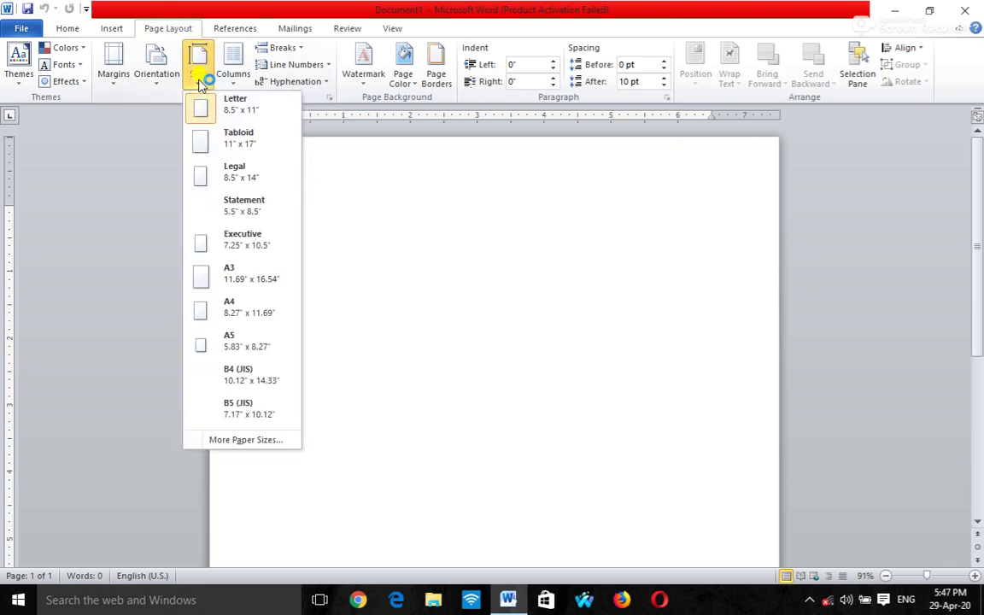
click(244, 311)
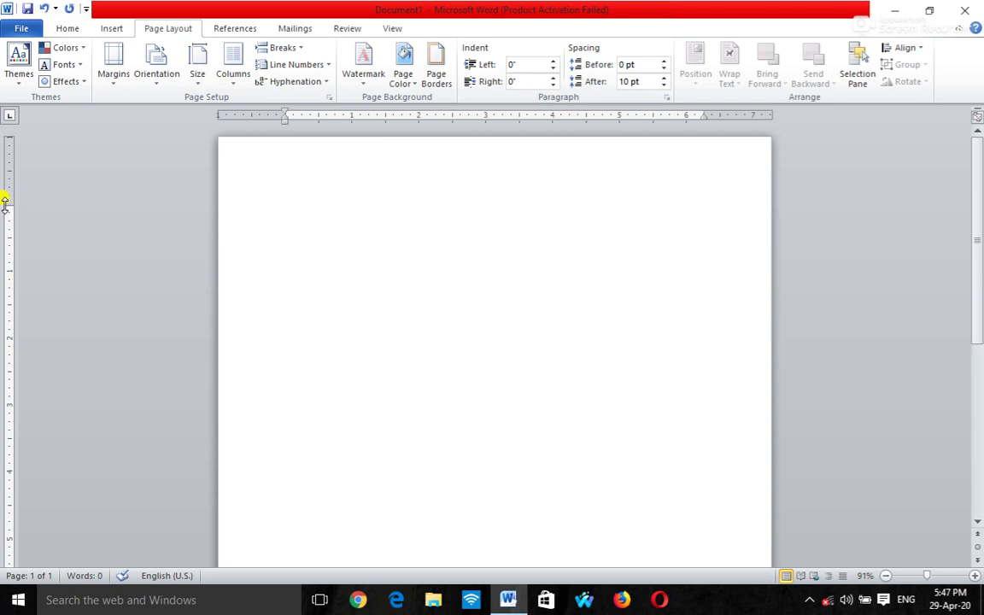
drag(7, 201, 5, 151)
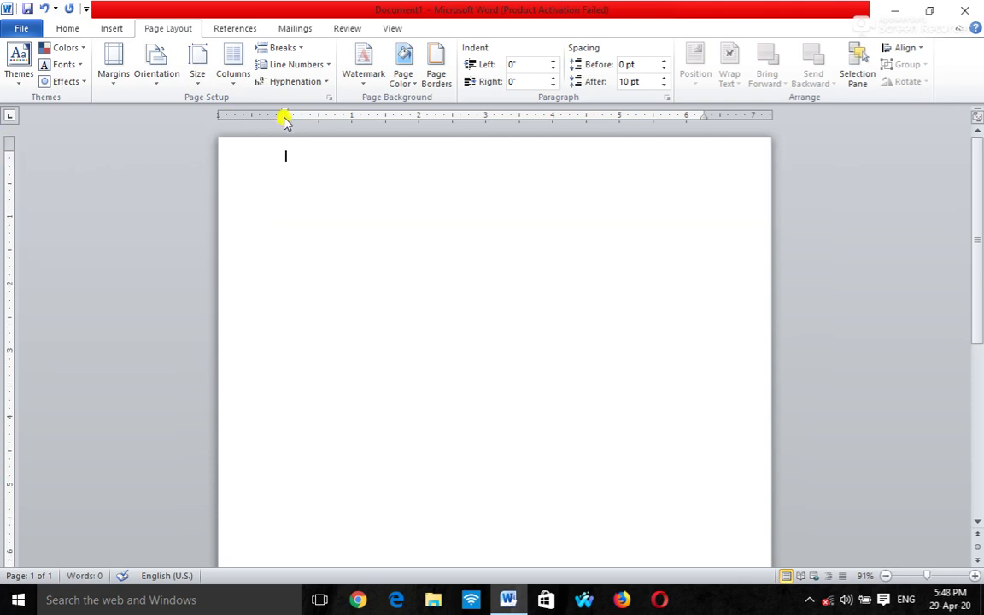
drag(285, 121, 270, 123)
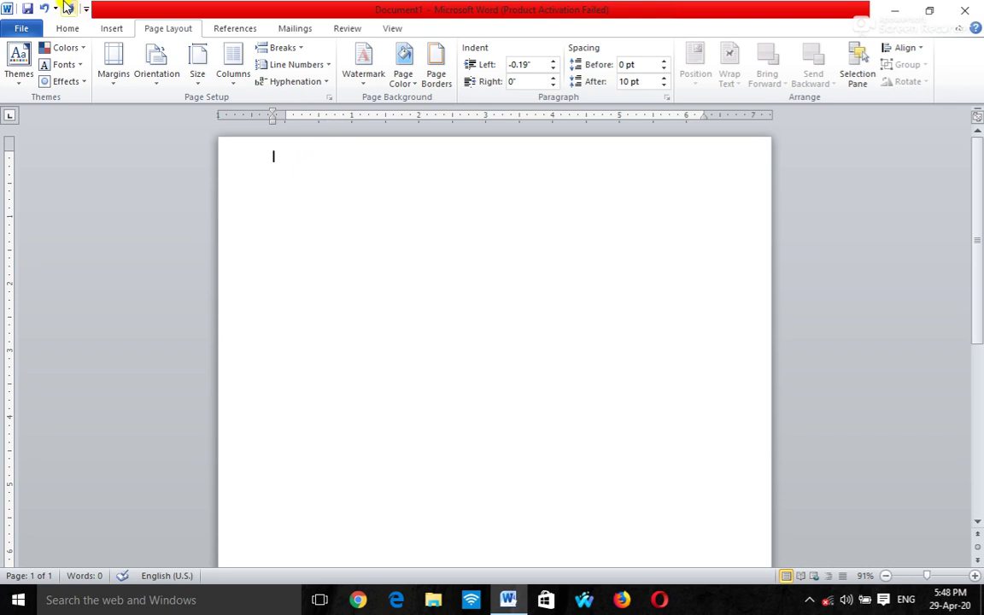
click(70, 30)
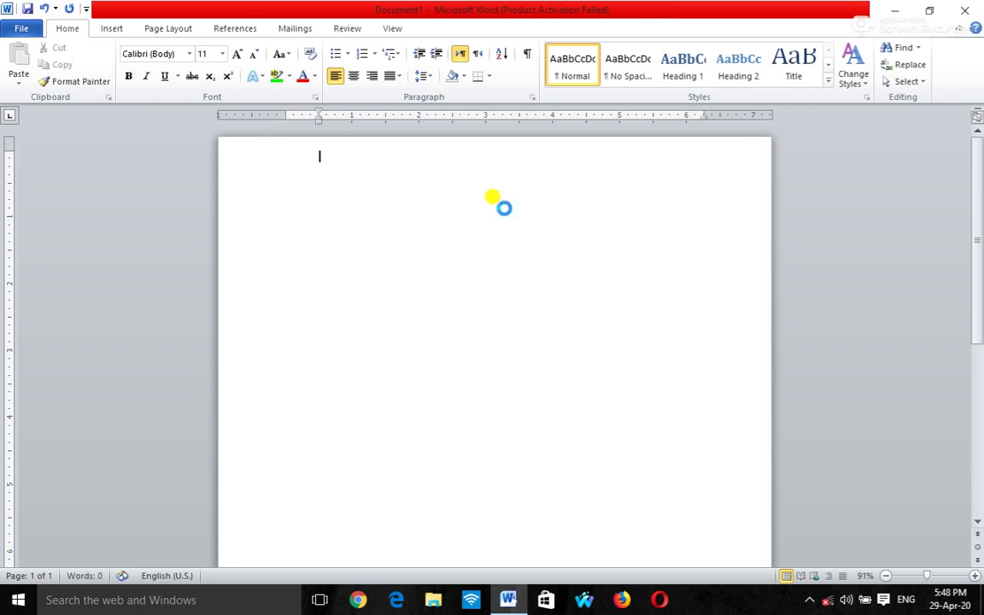
key(ctrl+s)
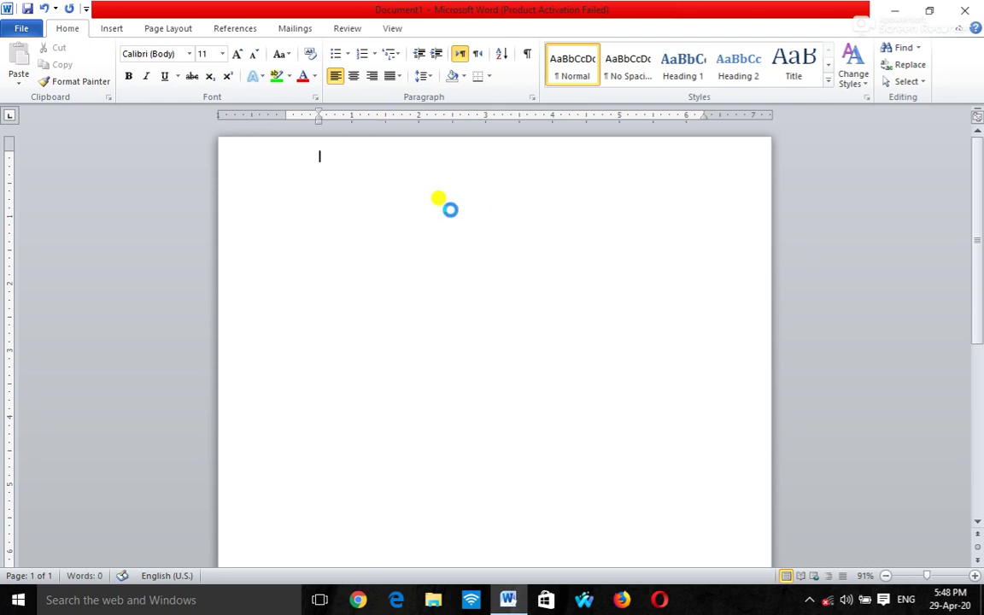
Cancel saving, type the title 'MS office 2019 Course Number 1' and select it
click(474, 12)
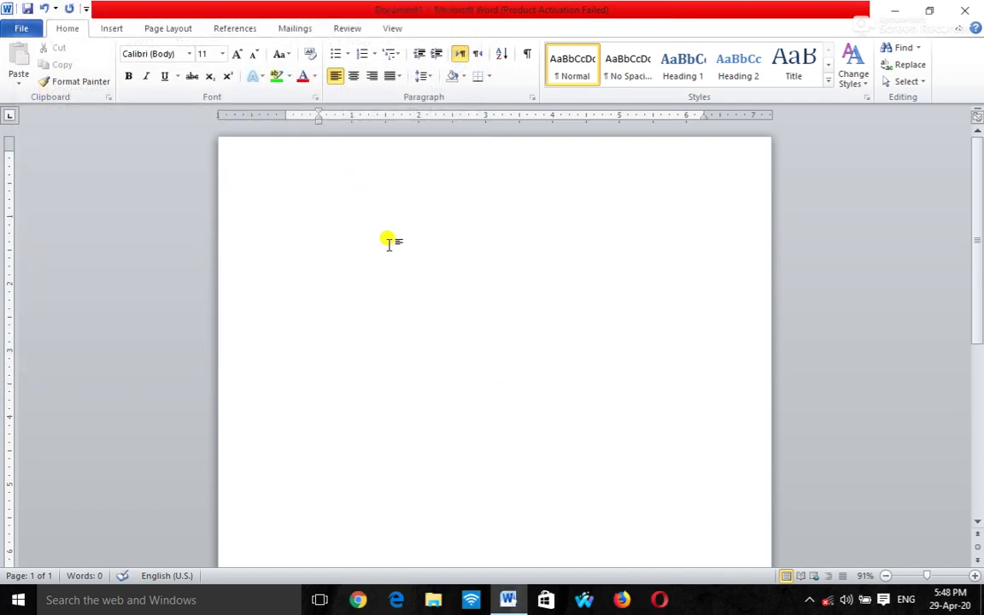
text(MS office 2019 Course  Number 1)
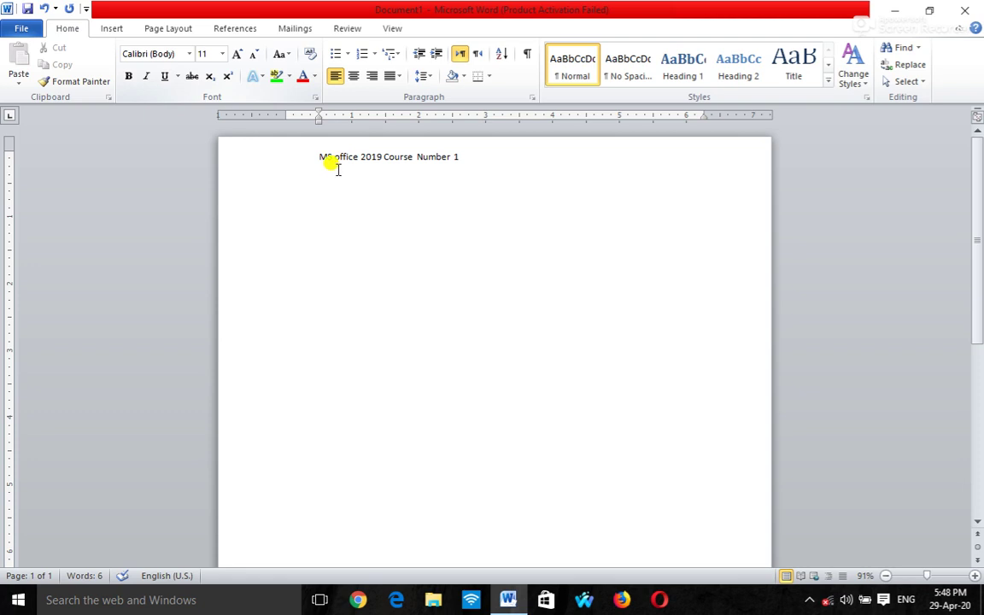
drag(318, 157, 459, 157)
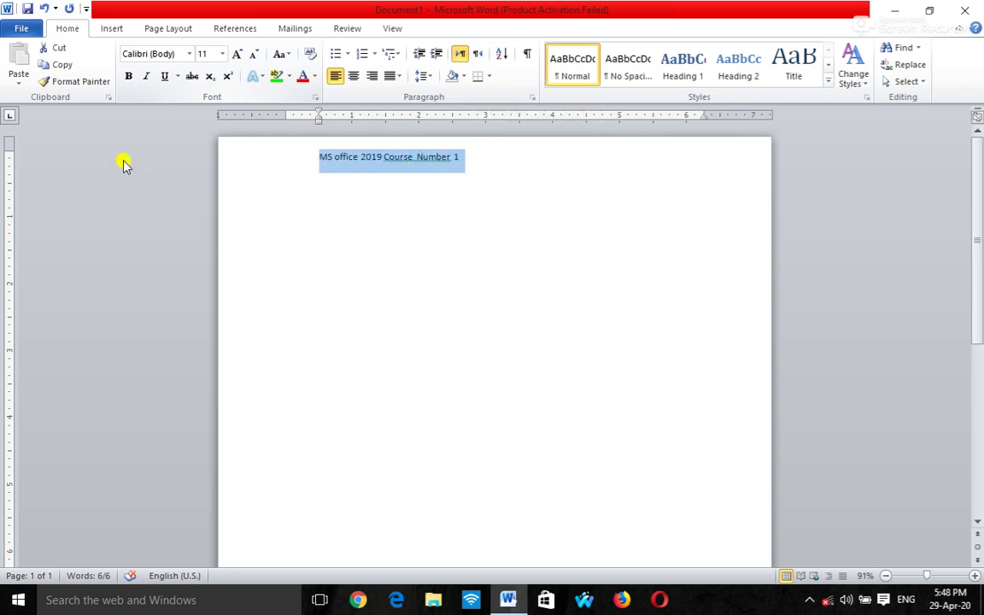
Grow the title font size up to 24 pt
click(238, 56)
click(238, 55)
click(239, 55)
click(238, 55)
click(239, 54)
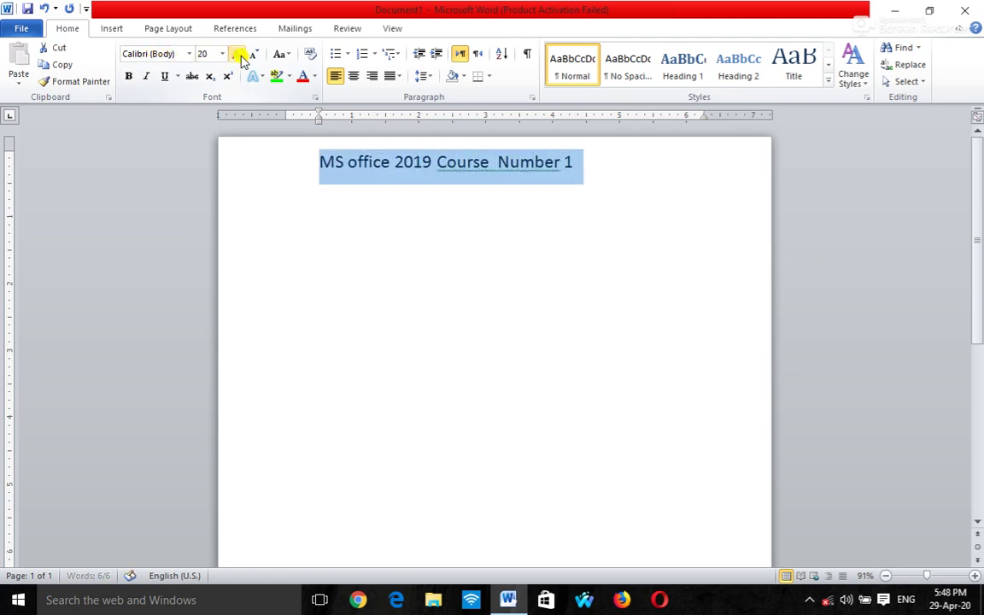
click(238, 55)
click(239, 55)
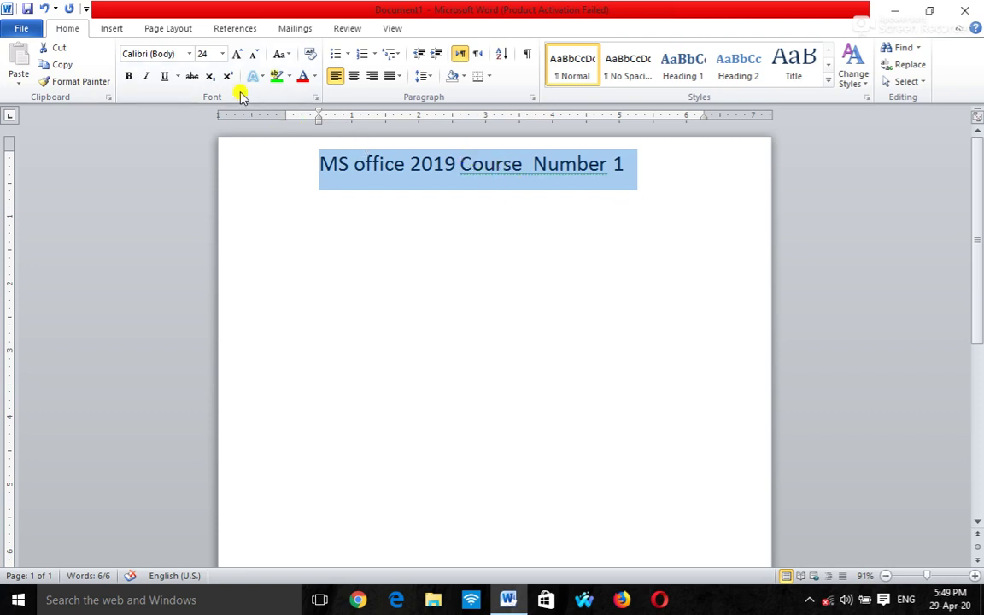
Change the title font to Arial
click(189, 54)
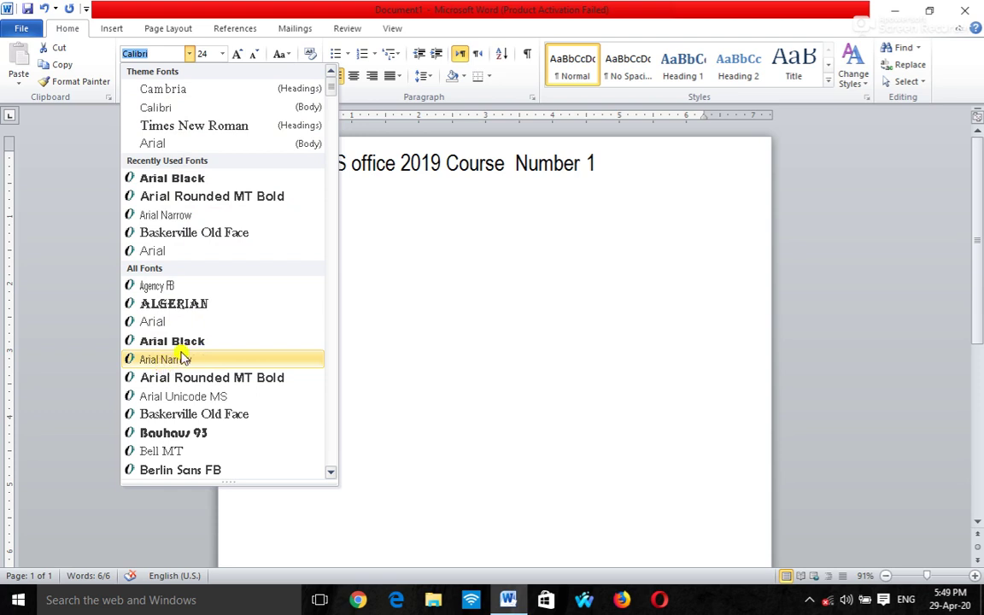
drag(331, 92, 331, 328)
scroll(211, 340, down, 2)
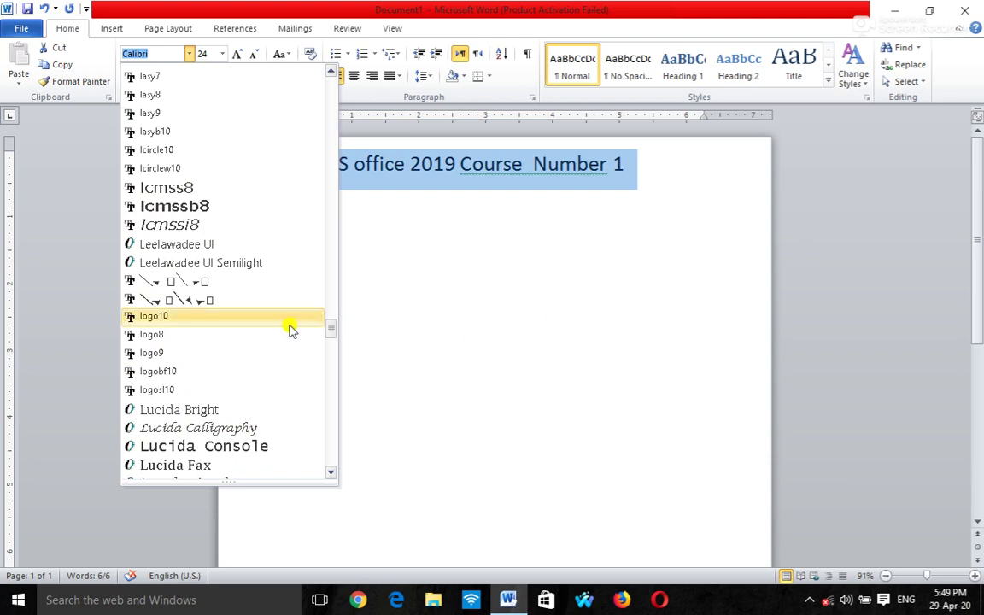
click(330, 295)
mouse_move(330, 295)
mouse_down()
mouse_move(335, 126)
mouse_move(311, 96)
mouse_up()
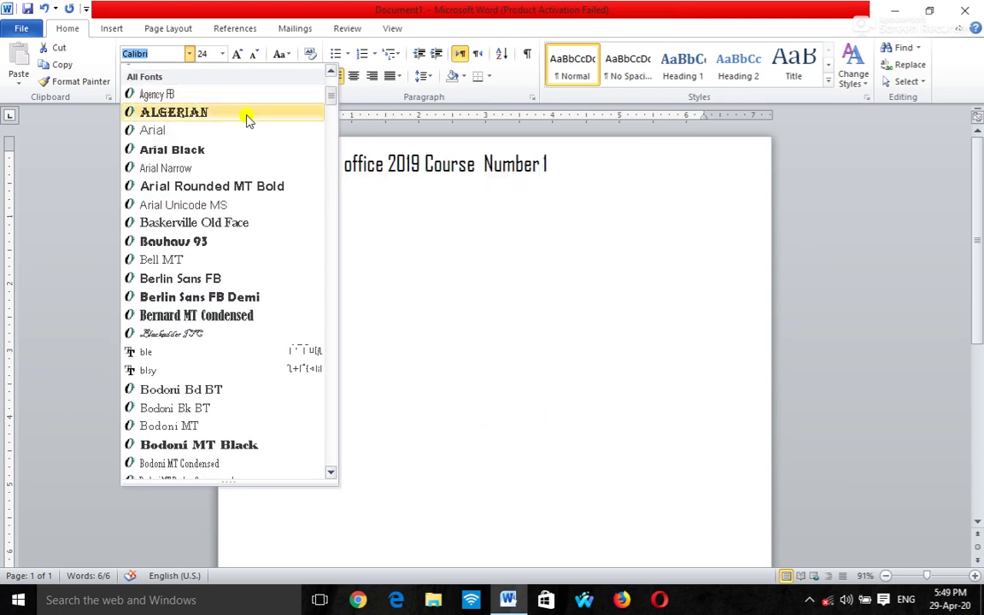
click(189, 130)
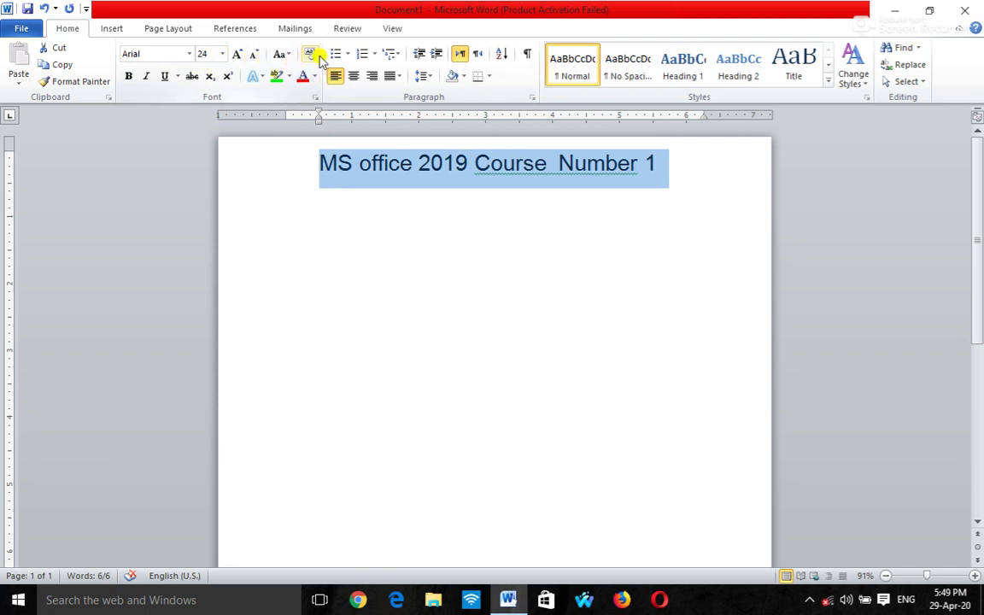
click(126, 78)
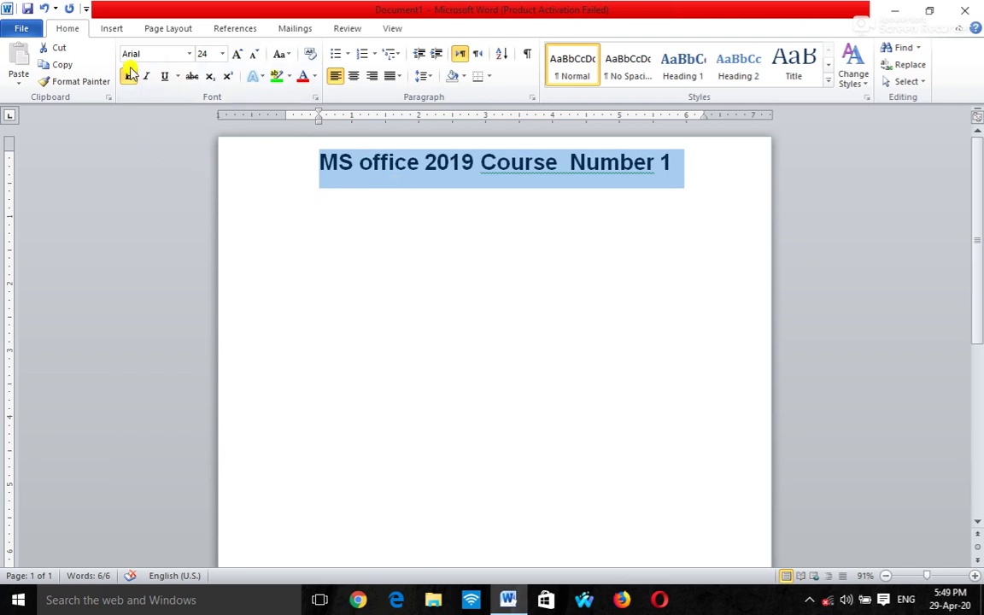
Make the title bold and italic with a double underline
click(126, 78)
click(126, 77)
click(147, 77)
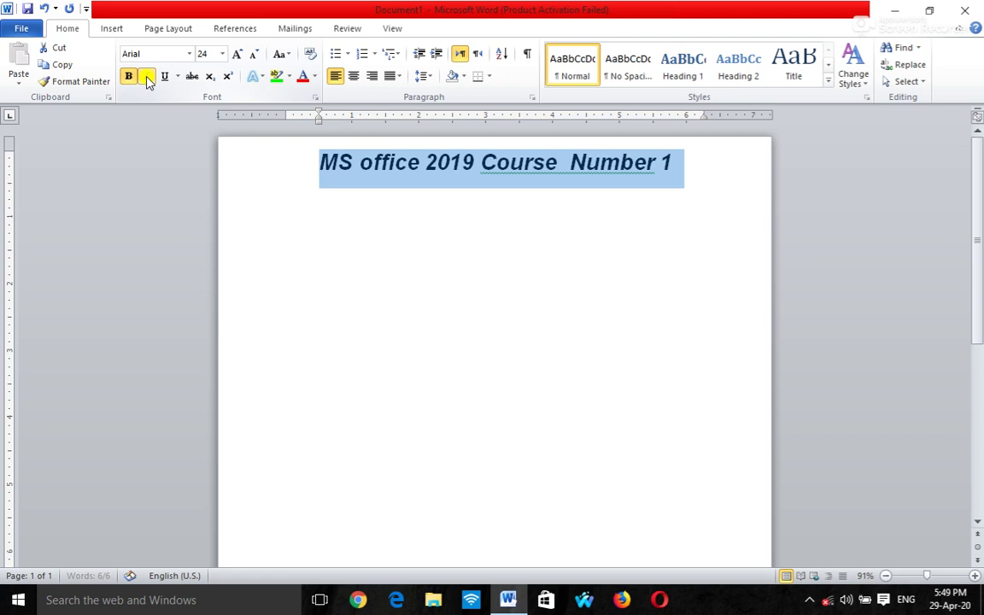
click(147, 77)
click(147, 77)
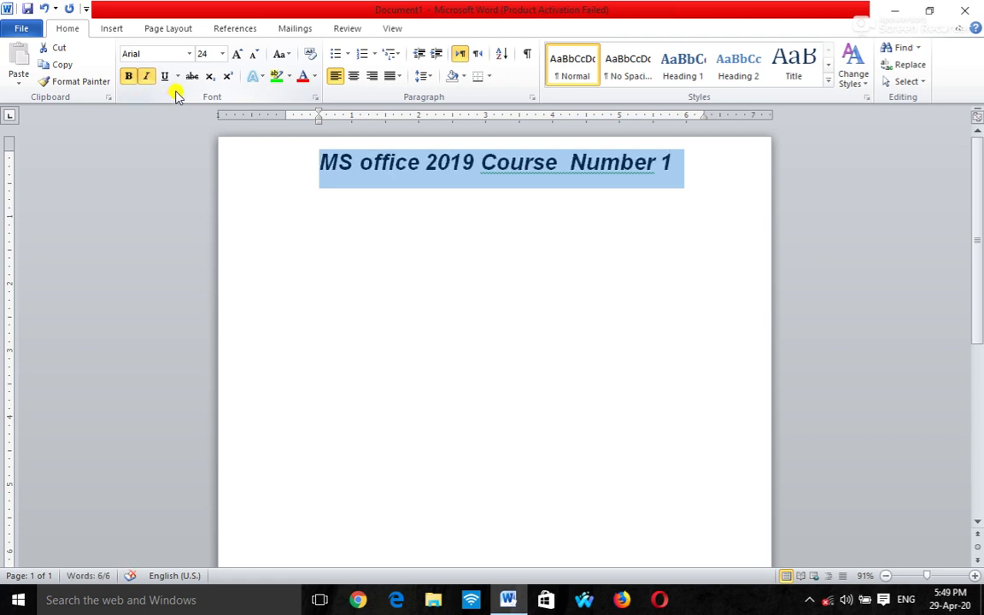
click(167, 77)
click(167, 77)
click(177, 76)
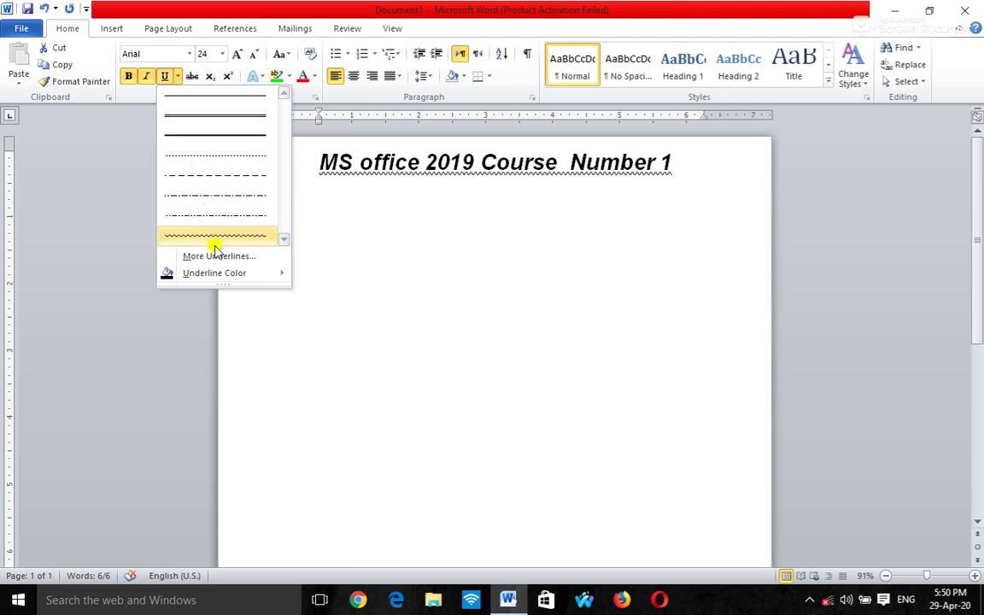
click(225, 116)
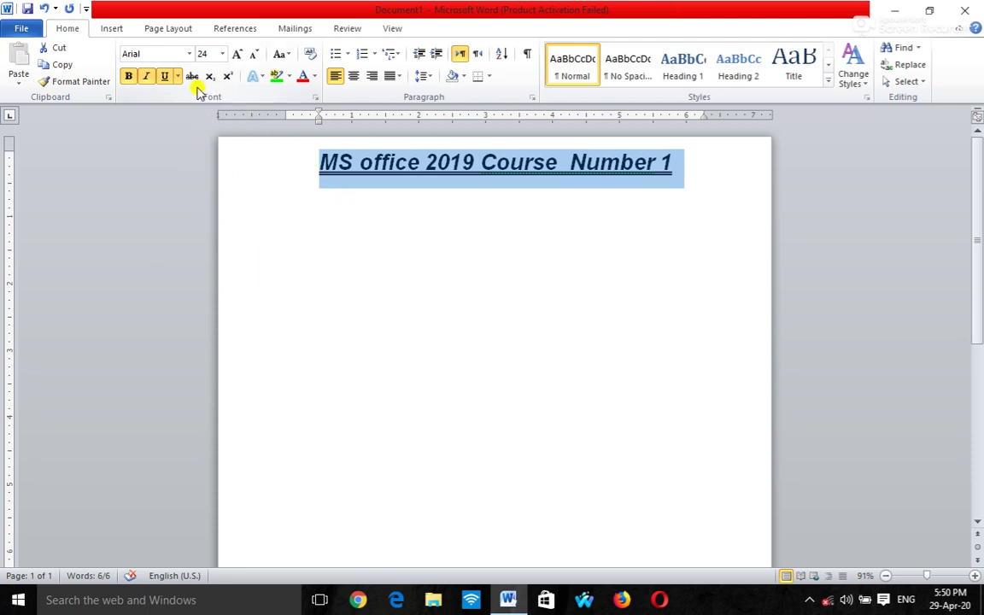
click(262, 81)
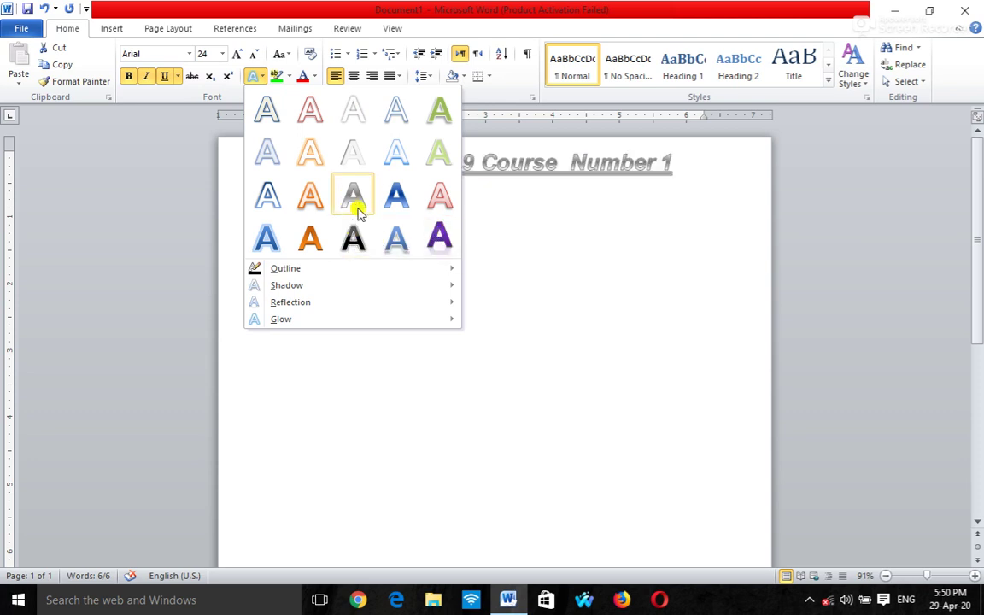
Apply a grey gradient text effect and a magenta highlight to the title
click(359, 237)
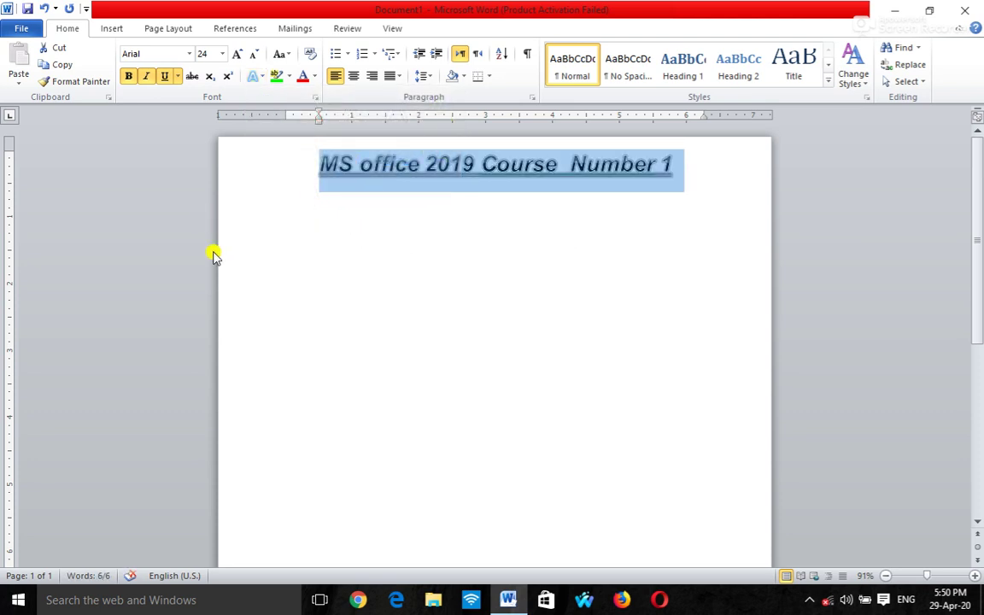
click(290, 76)
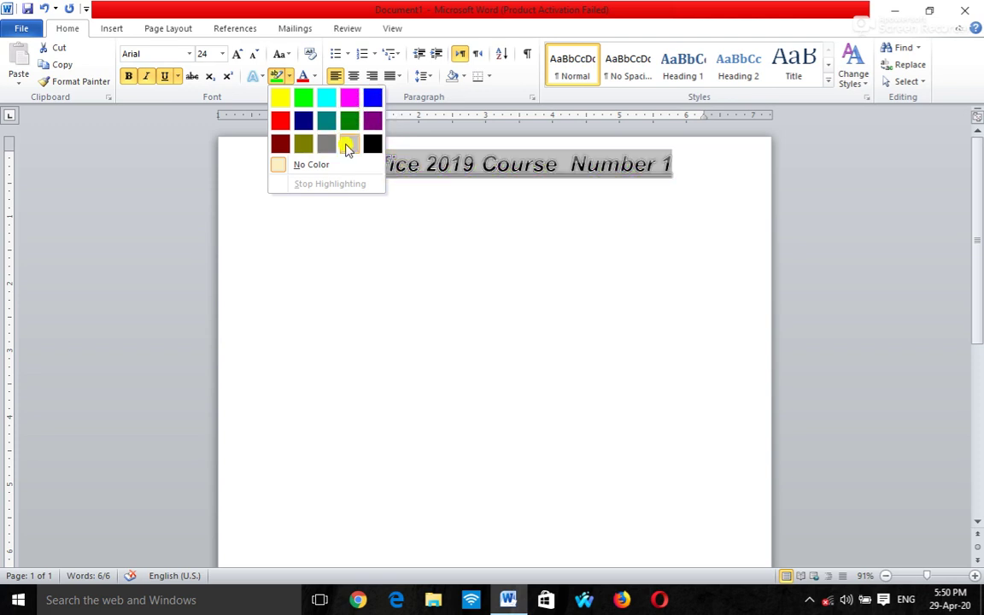
click(347, 99)
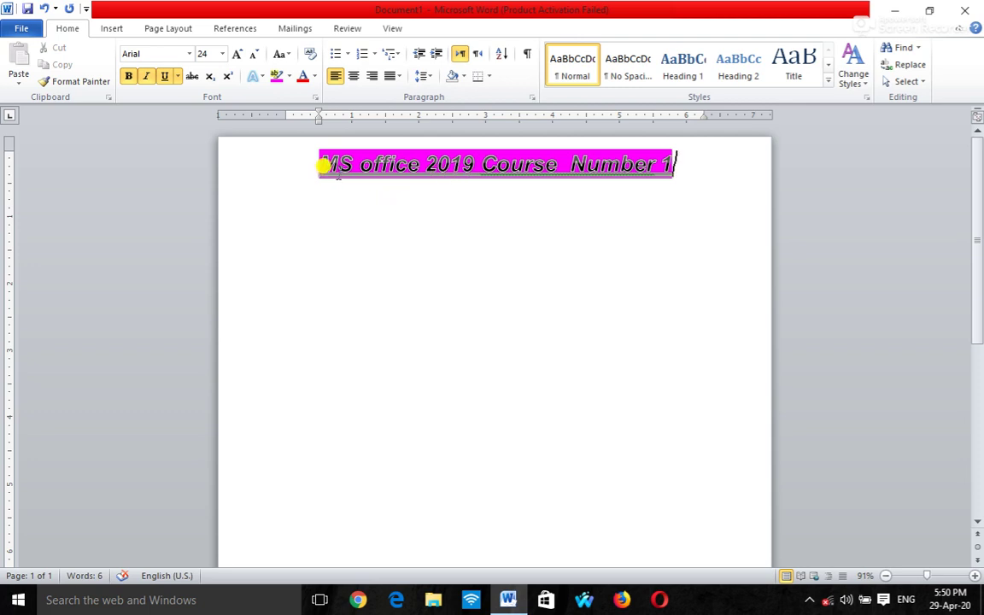
Set the title text colour to yellow through More Colors
click(315, 77)
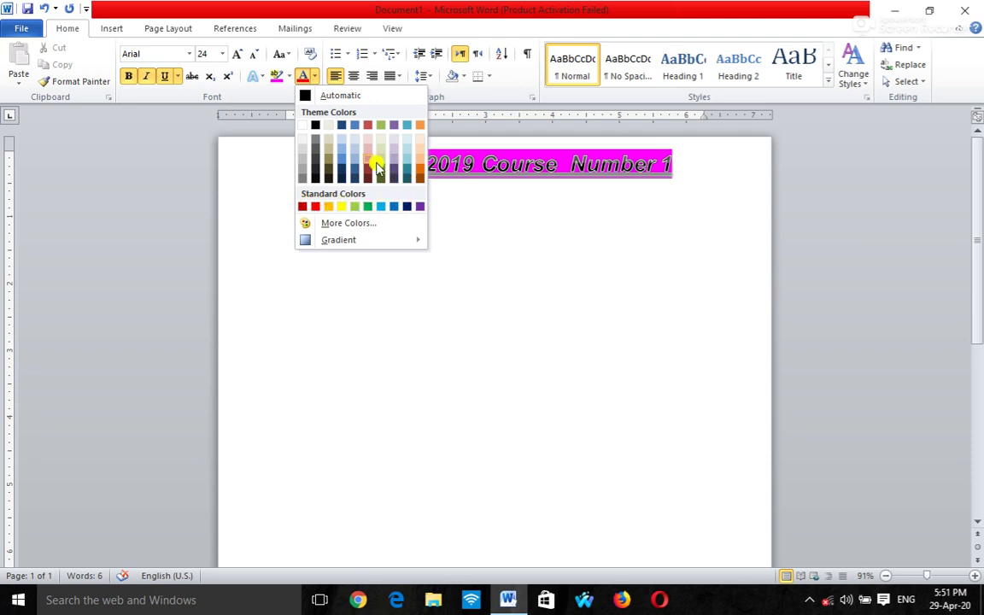
click(412, 224)
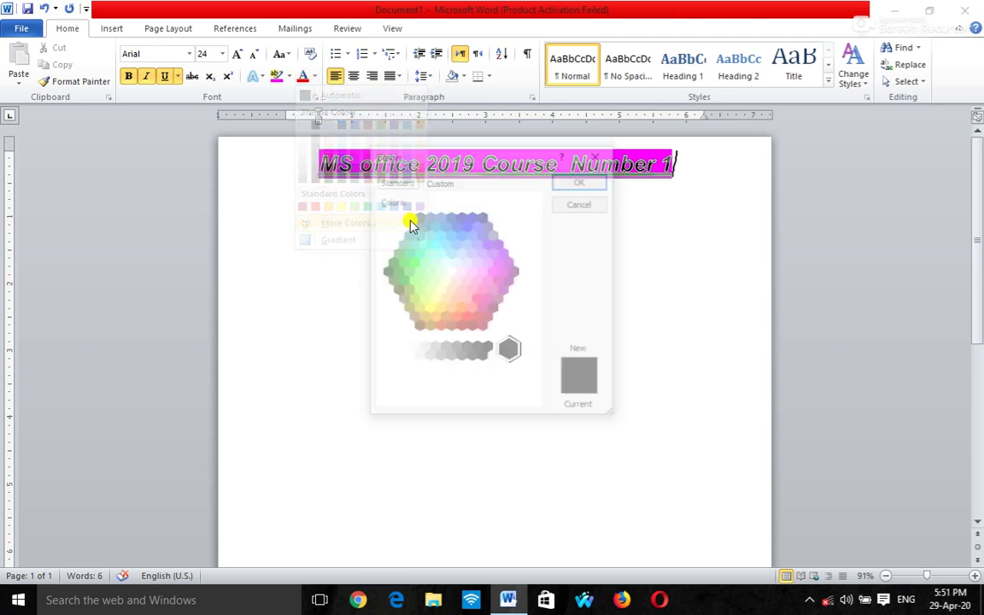
click(462, 282)
click(440, 291)
click(436, 299)
click(567, 179)
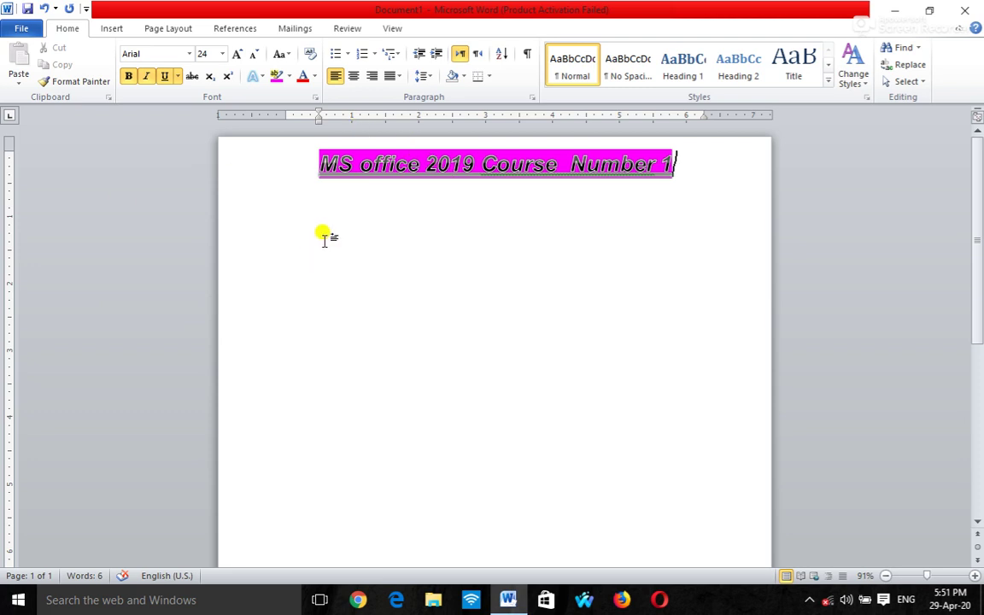
Centre the title on the page after trying other alignments
click(352, 83)
click(336, 80)
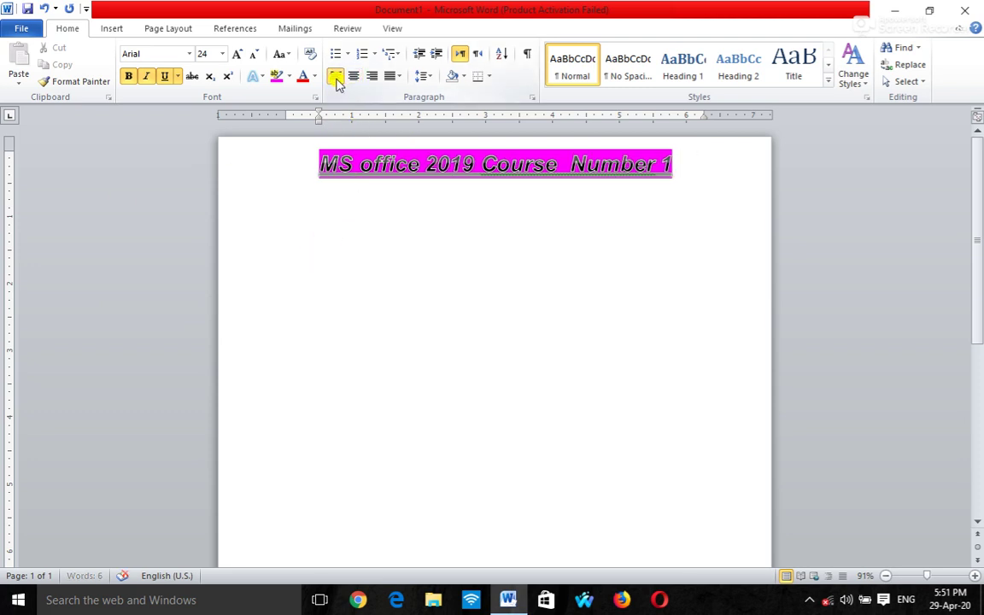
click(353, 78)
click(335, 79)
click(373, 83)
click(389, 83)
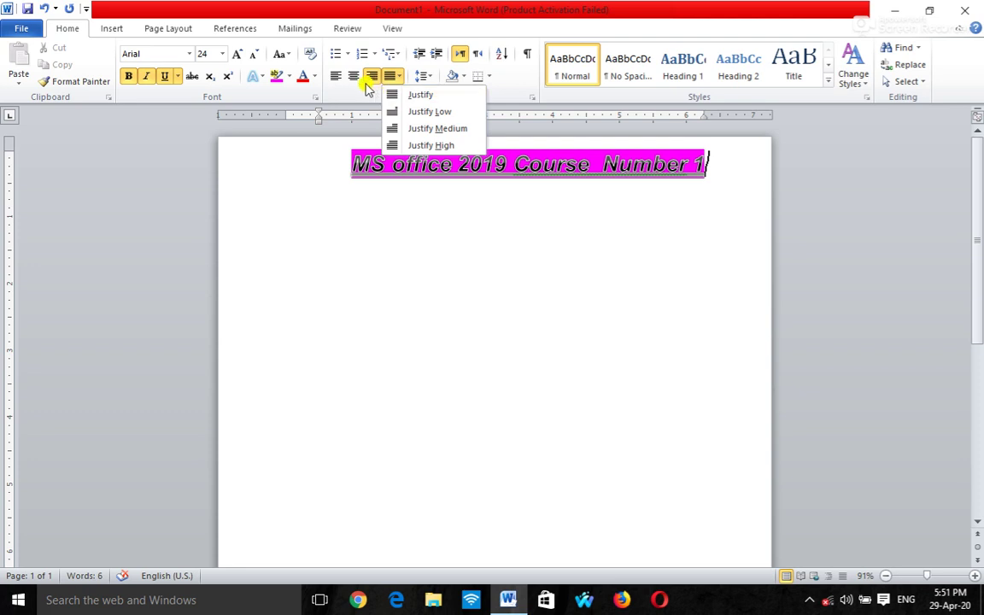
click(355, 79)
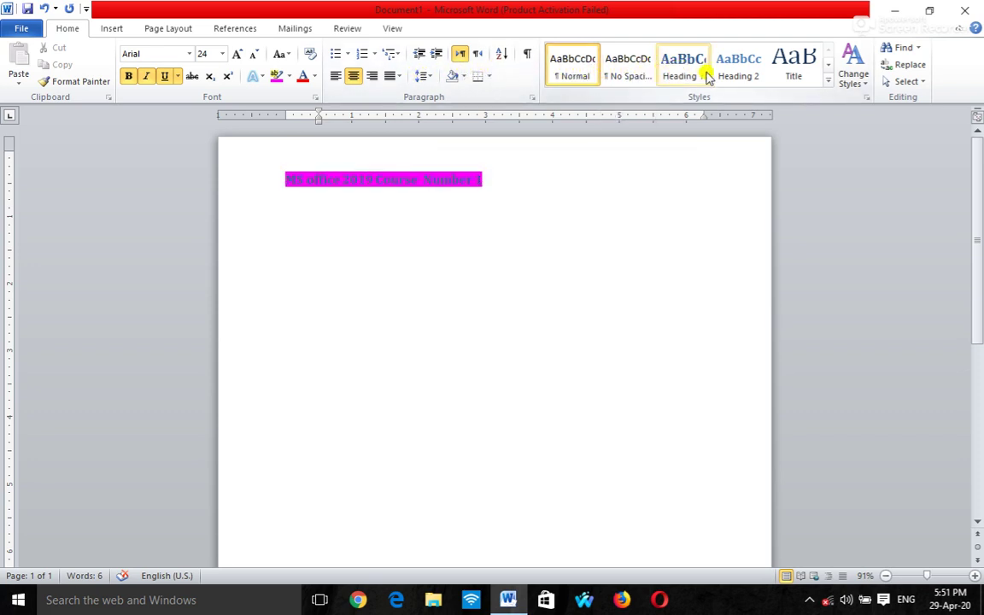
Browse the Quick Styles gallery without choosing one, then left-align the line below the title
click(829, 83)
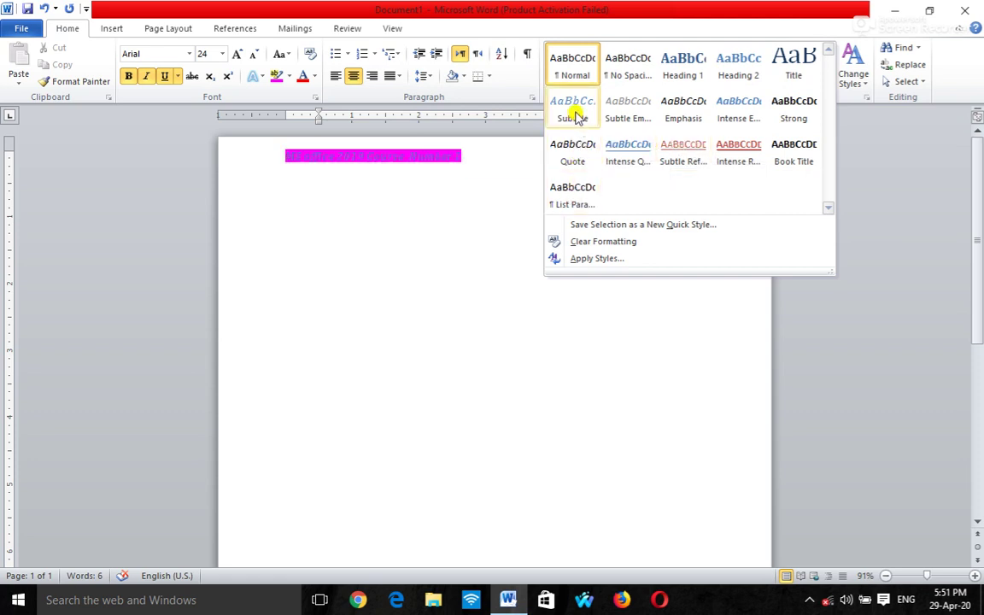
click(621, 333)
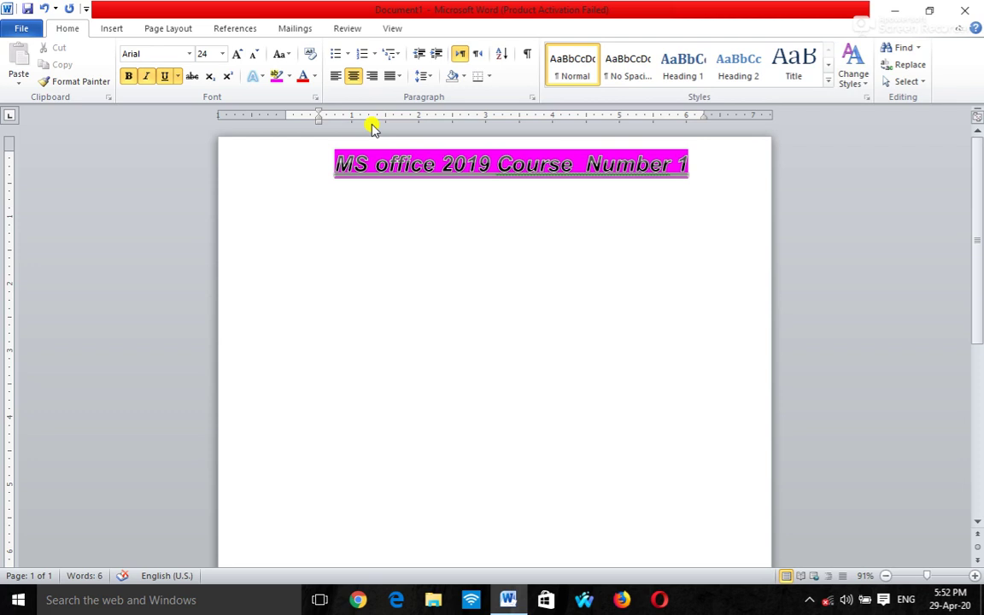
click(339, 78)
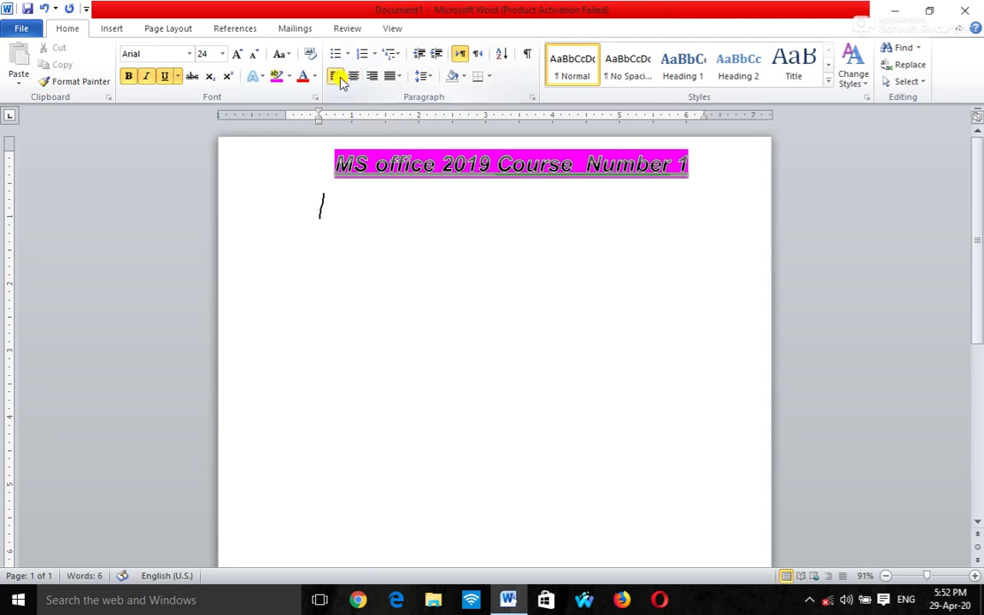
click(175, 78)
Turn bold off, shrink the font to 16 pt and set the text colour to Automatic
click(171, 75)
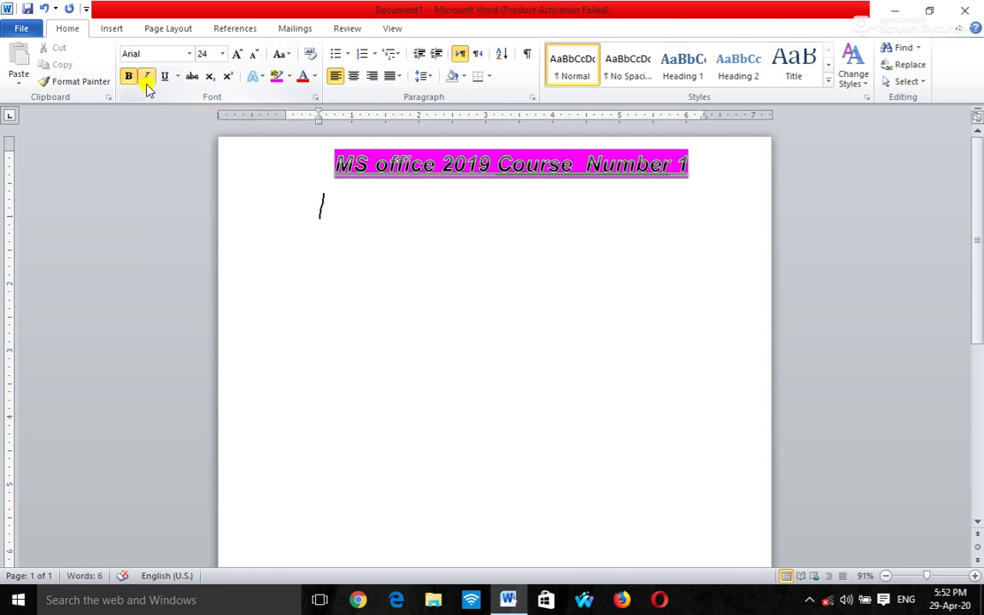
click(129, 77)
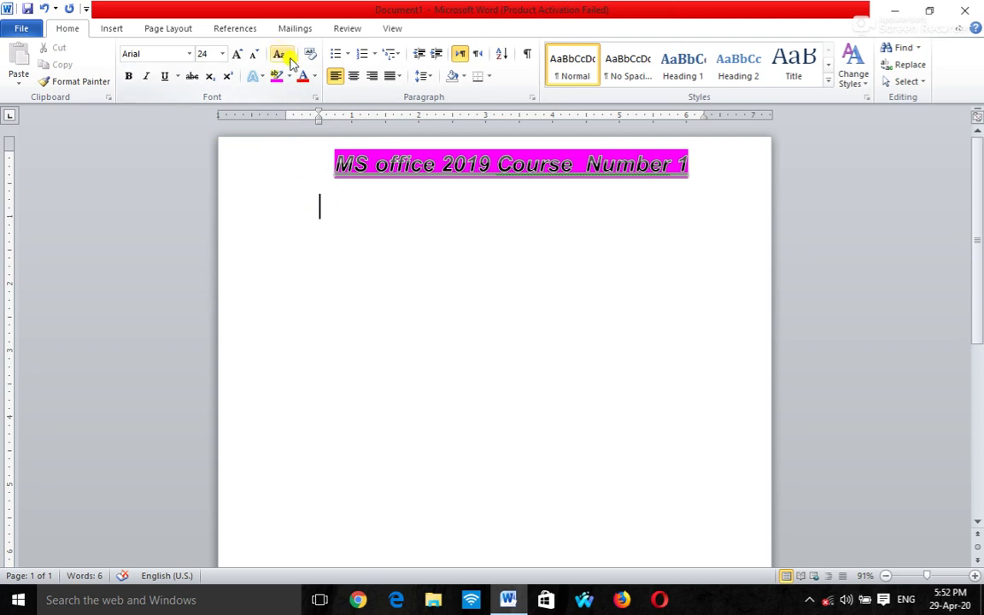
click(252, 55)
click(252, 55)
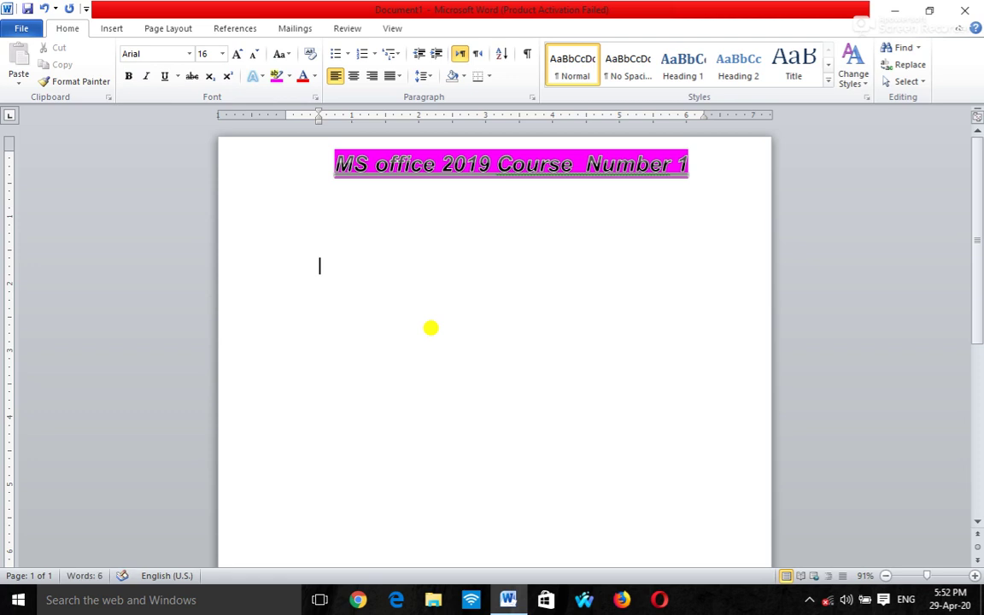
click(263, 77)
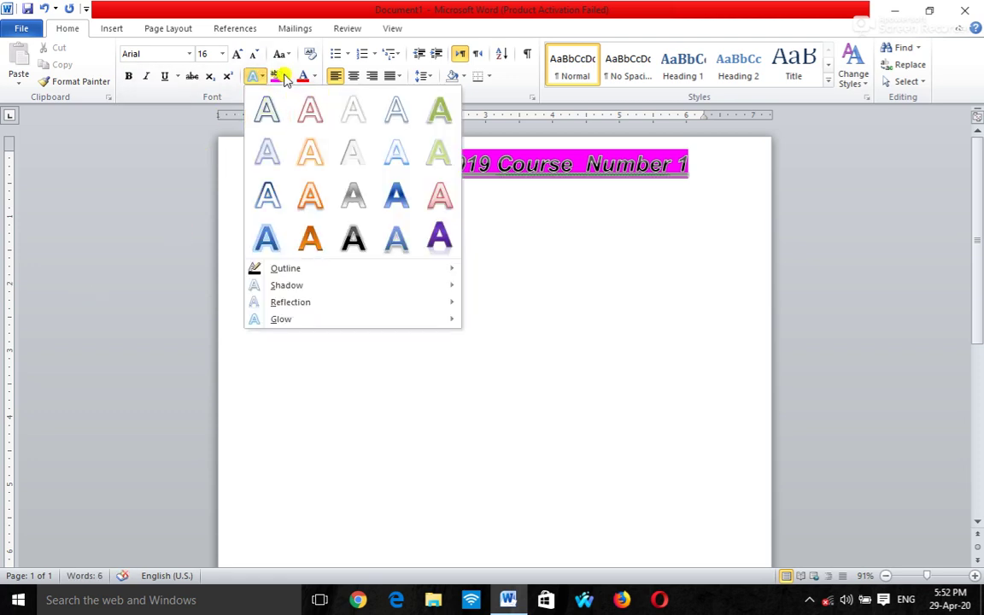
click(314, 76)
click(307, 97)
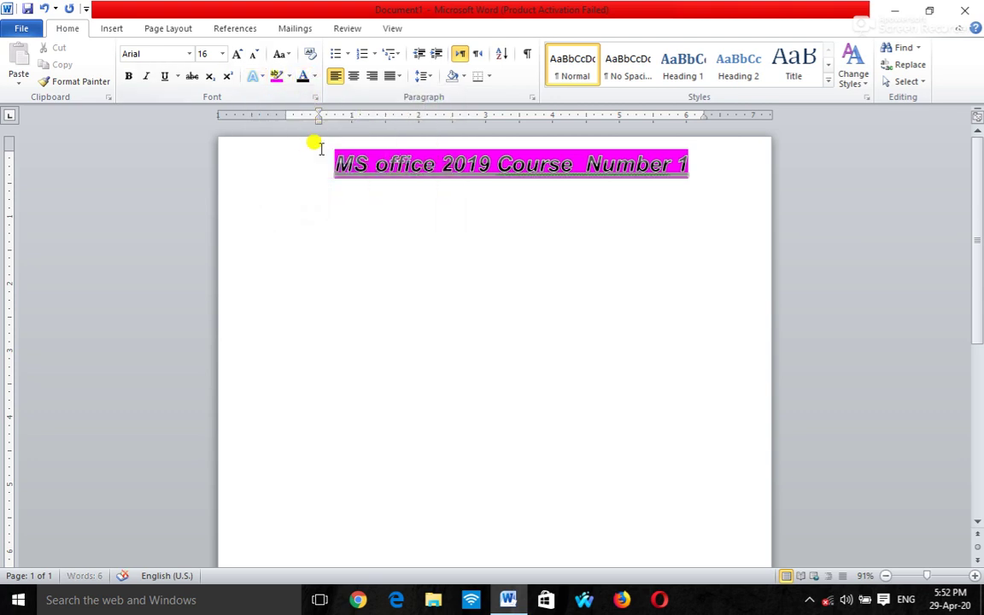
Delete the test text, leave it unhighlighted and give it an automatic outline effect
key(BackSpace)
key(BackSpace)
key(BackSpace)
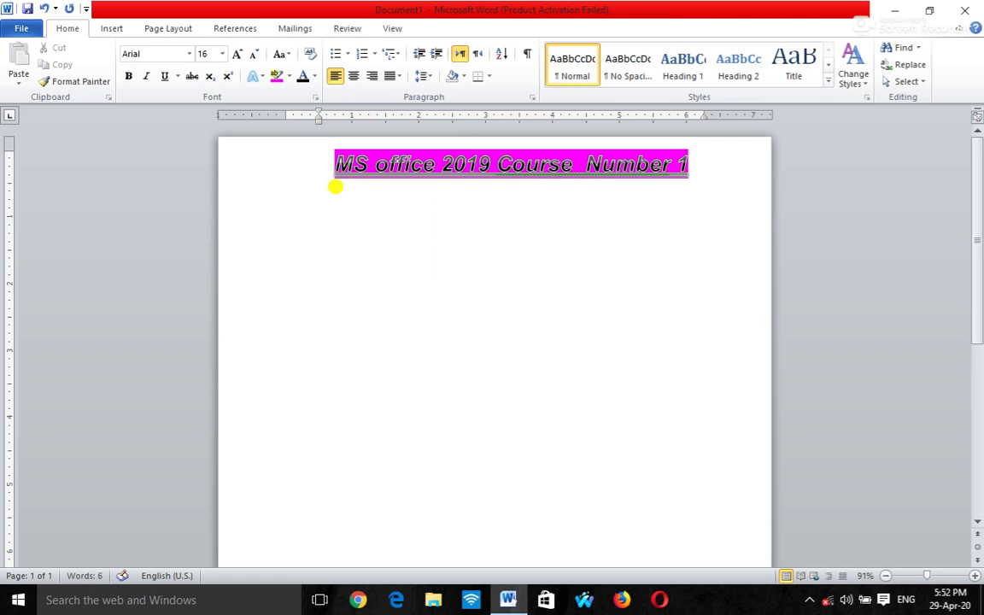
click(264, 75)
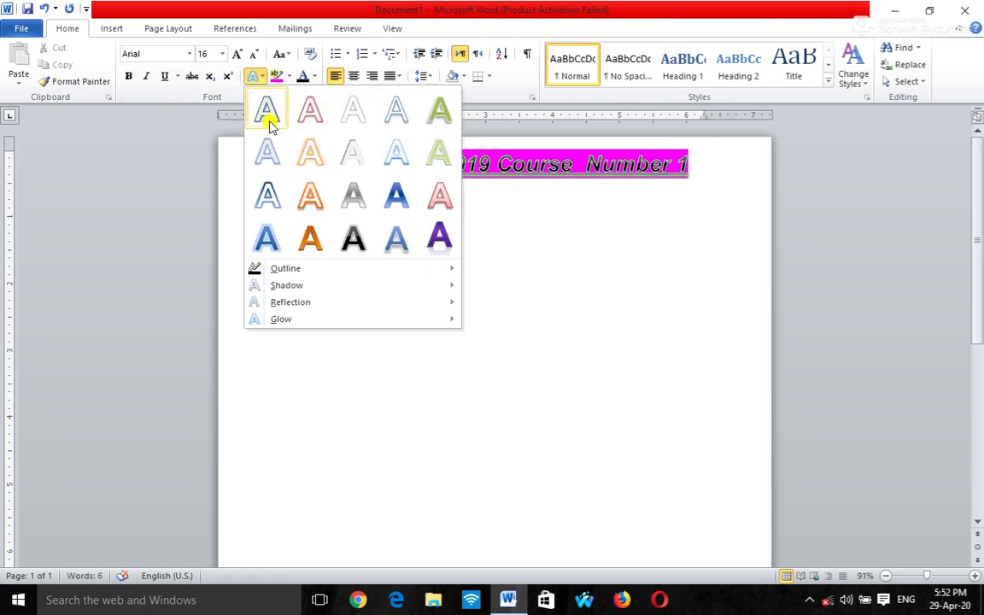
click(353, 238)
text(aa)
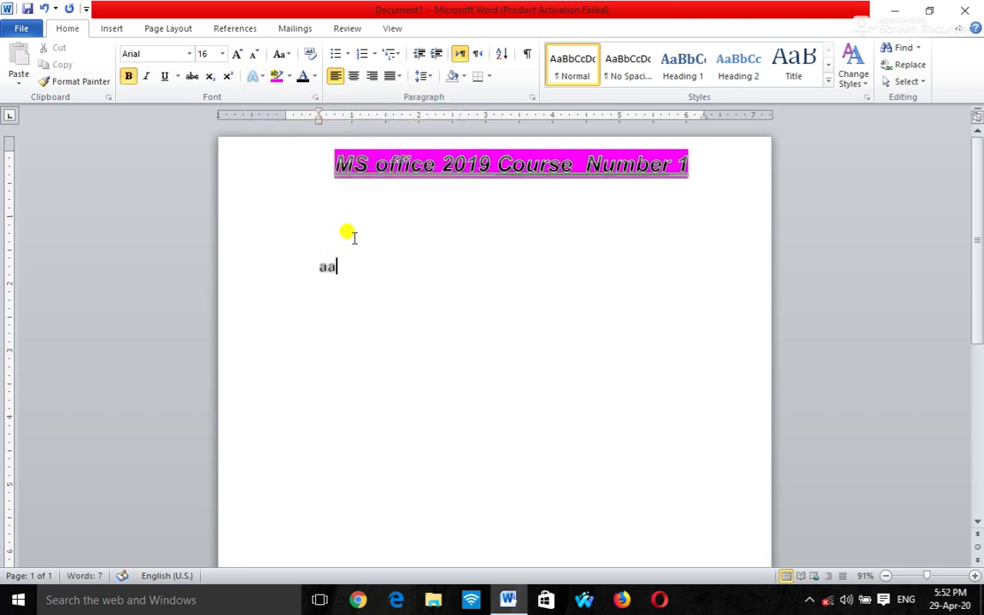
key(BackSpace)
click(288, 77)
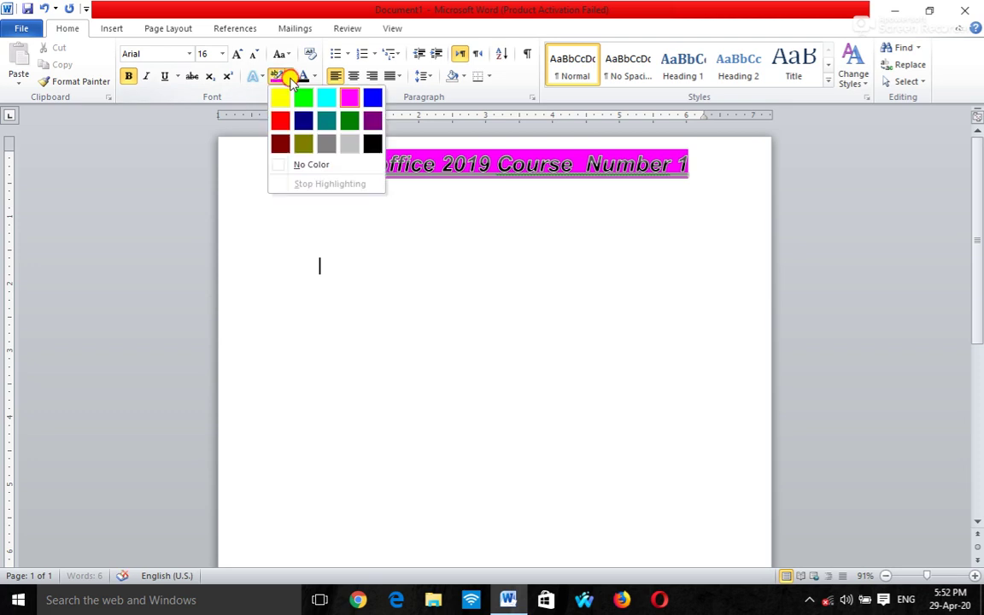
click(325, 165)
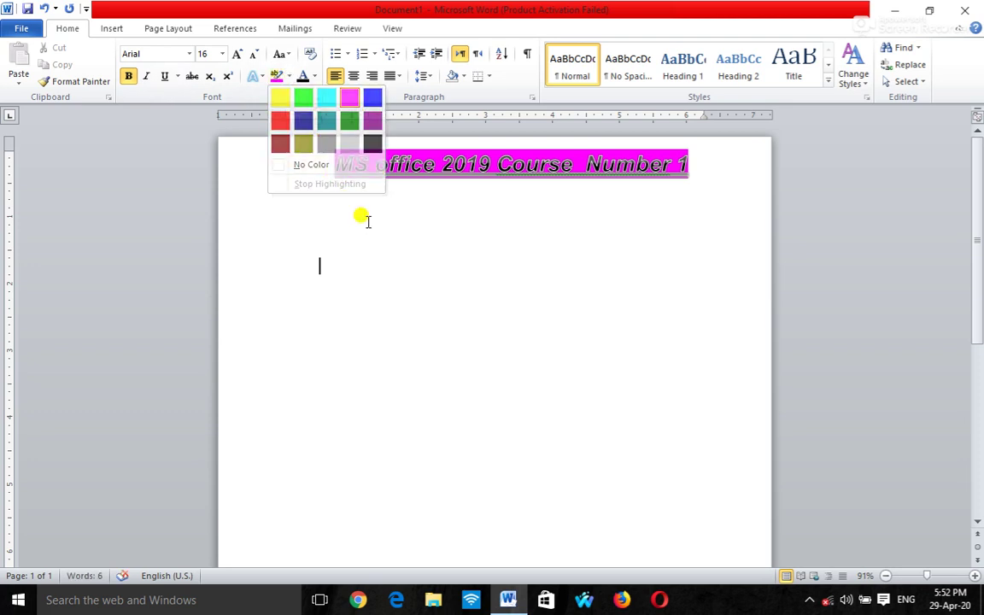
click(263, 78)
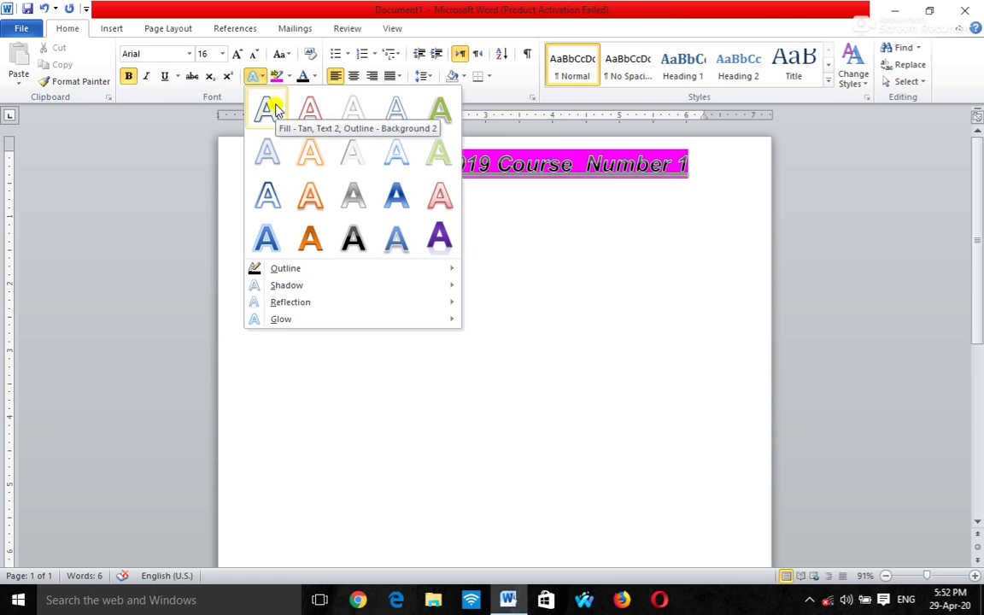
mouse_move(286, 269)
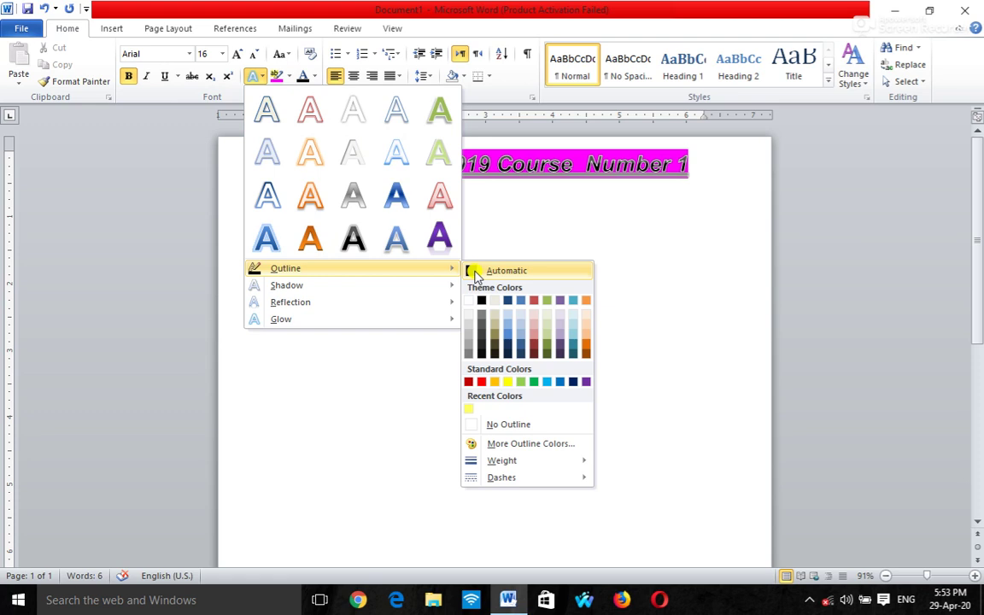
click(469, 272)
Generate sample paragraphs below the title with =rand()
text(a)
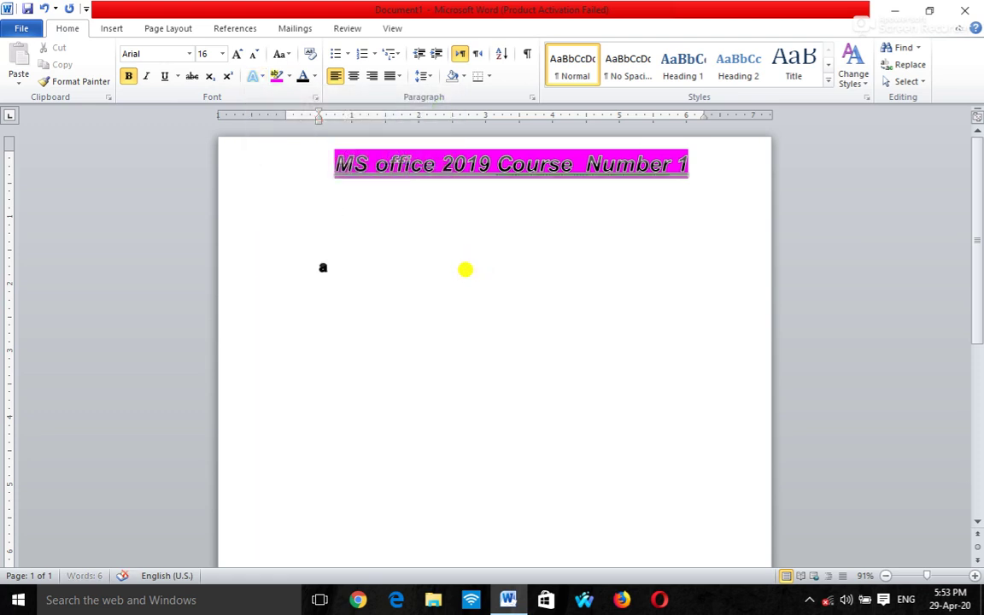
key(BackSpace)
text(=rand())
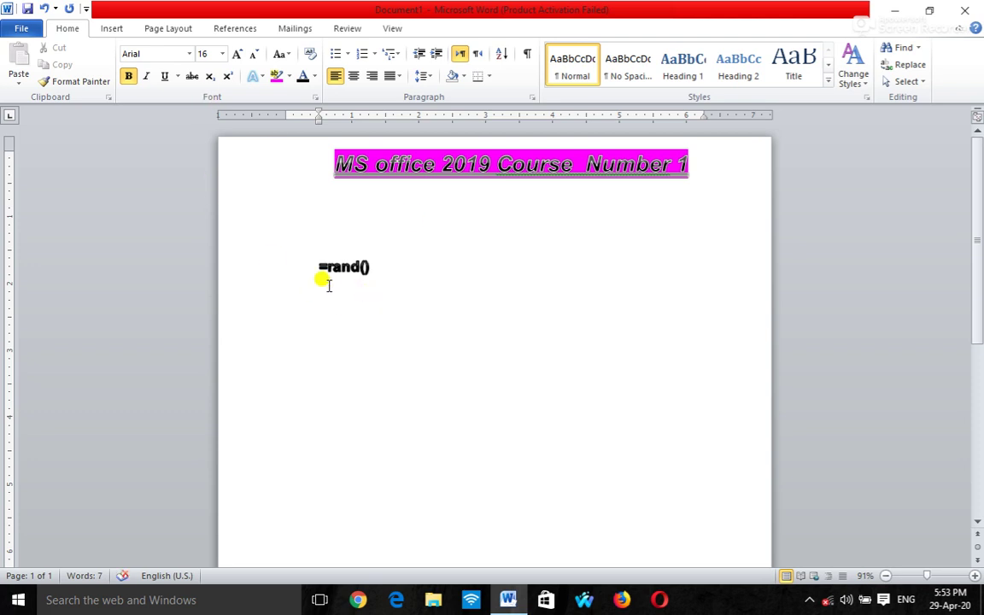
key(Return)
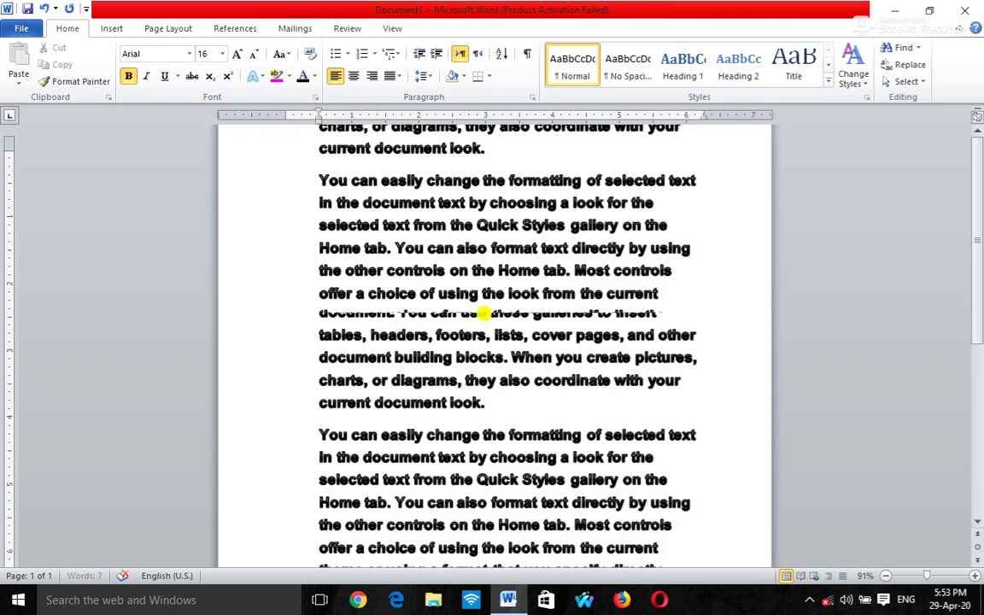
scroll(342, 244, up, 1)
scroll(345, 231, up, 1)
scroll(351, 233, up, 1)
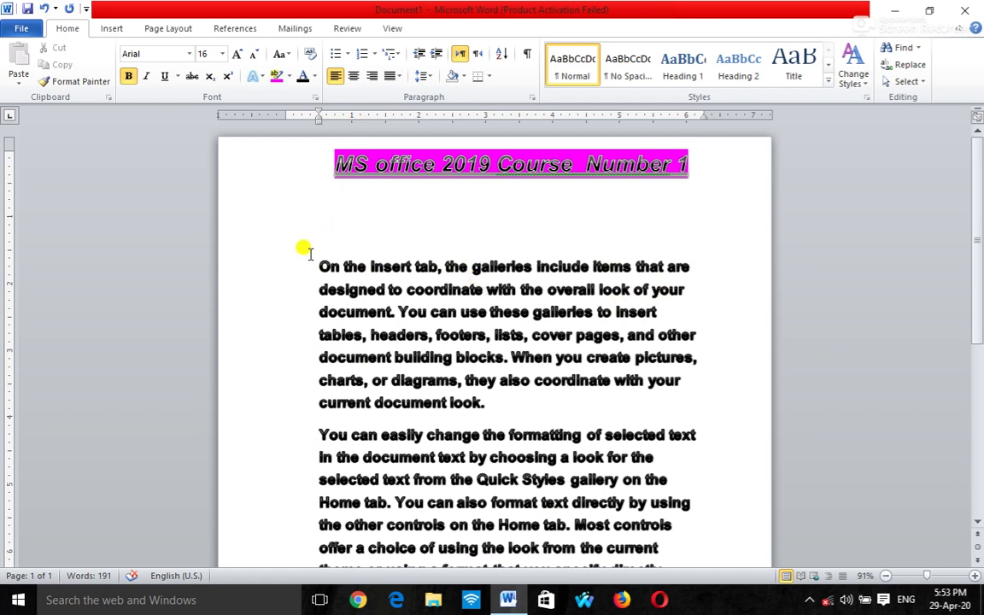
Select all the =rand() paragraphs and apply the arrowhead bullet style
mouse_move(303, 241)
mouse_down()
mouse_move(402, 510)
mouse_move(609, 569)
mouse_up()
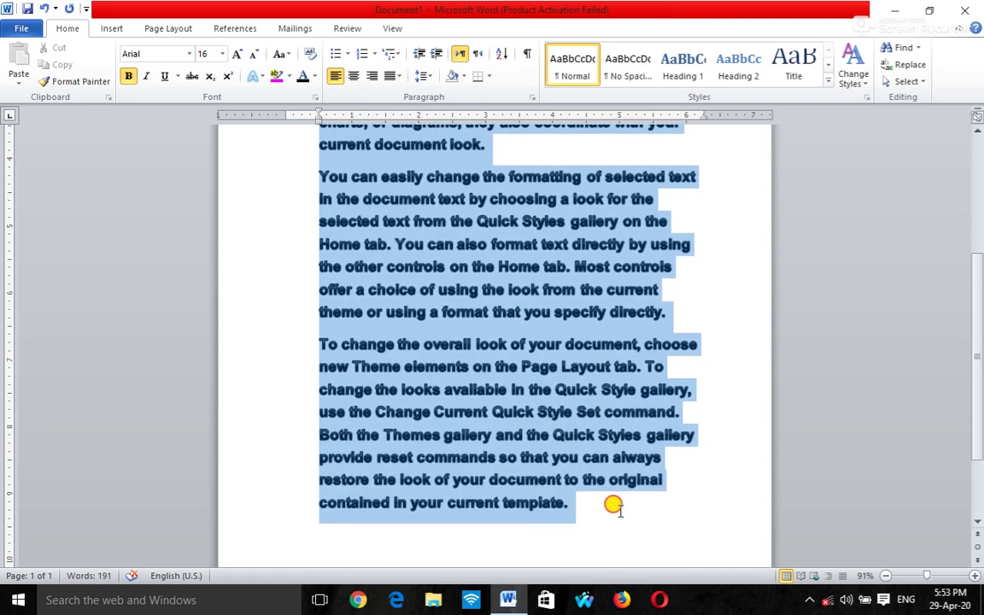
drag(608, 568, 637, 505)
scroll(459, 253, up, 1)
scroll(459, 248, up, 2)
scroll(463, 247, up, 1)
scroll(438, 255, up, 1)
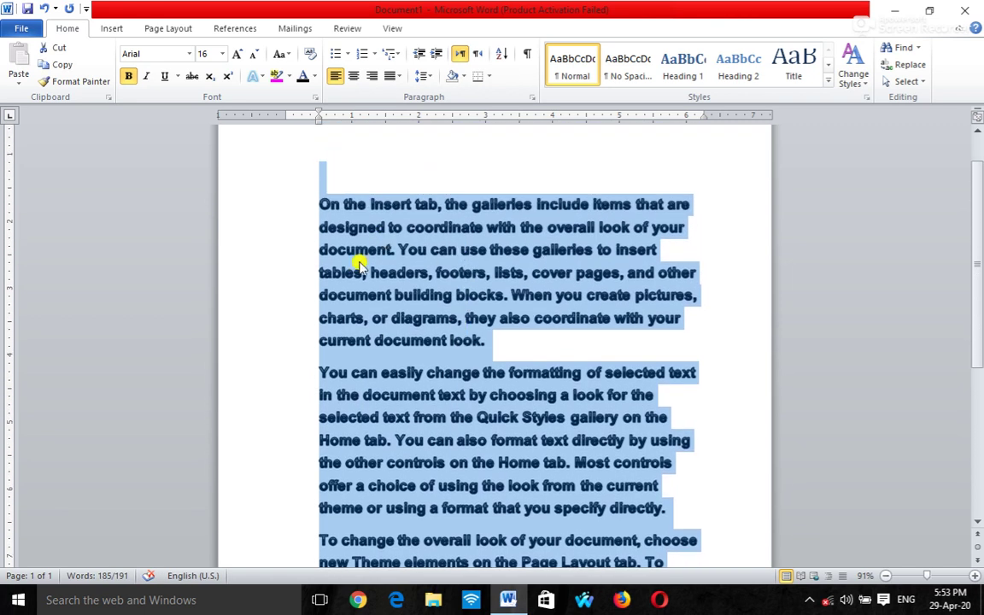
click(346, 55)
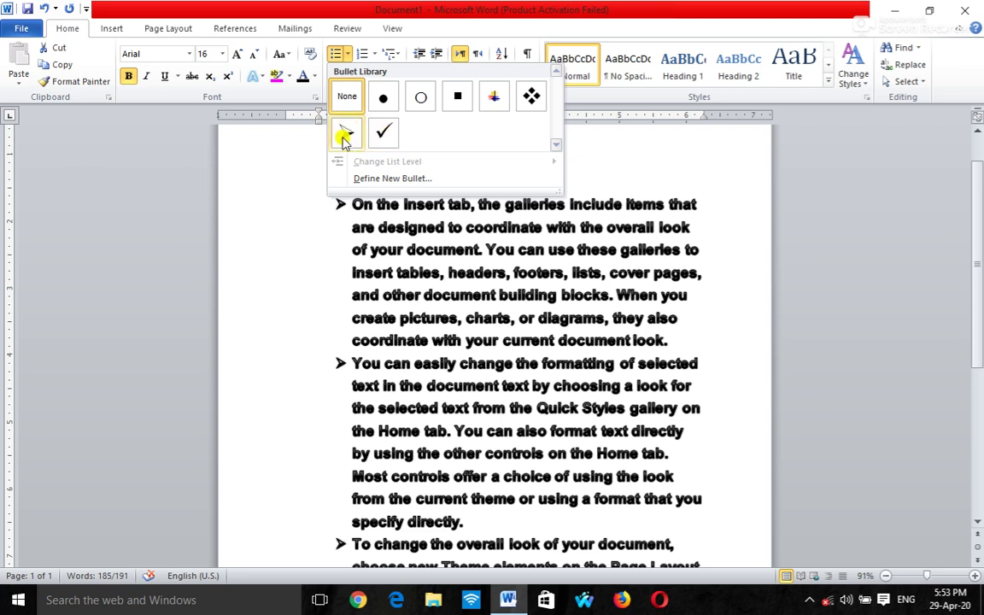
click(346, 135)
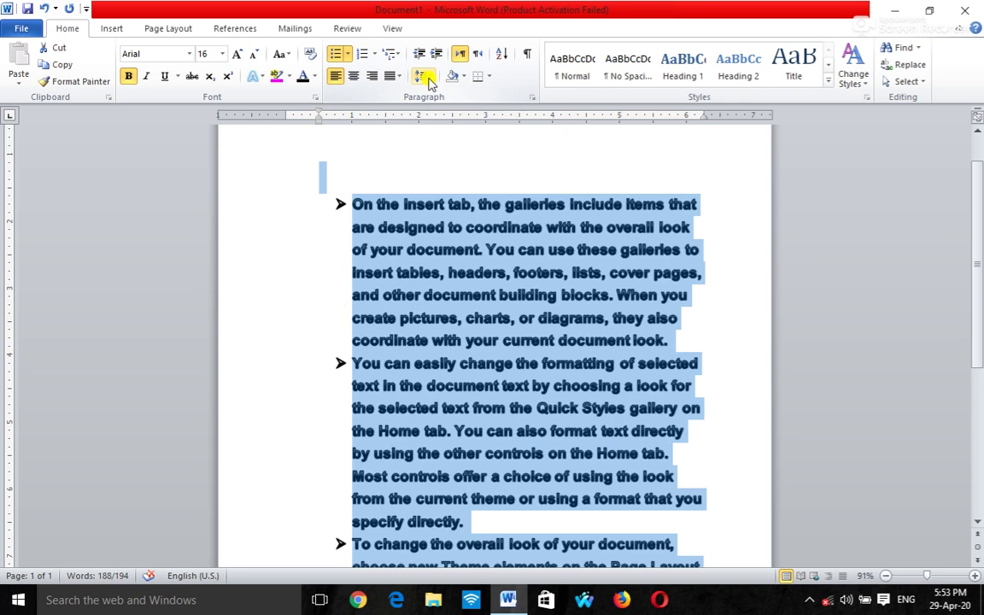
click(427, 79)
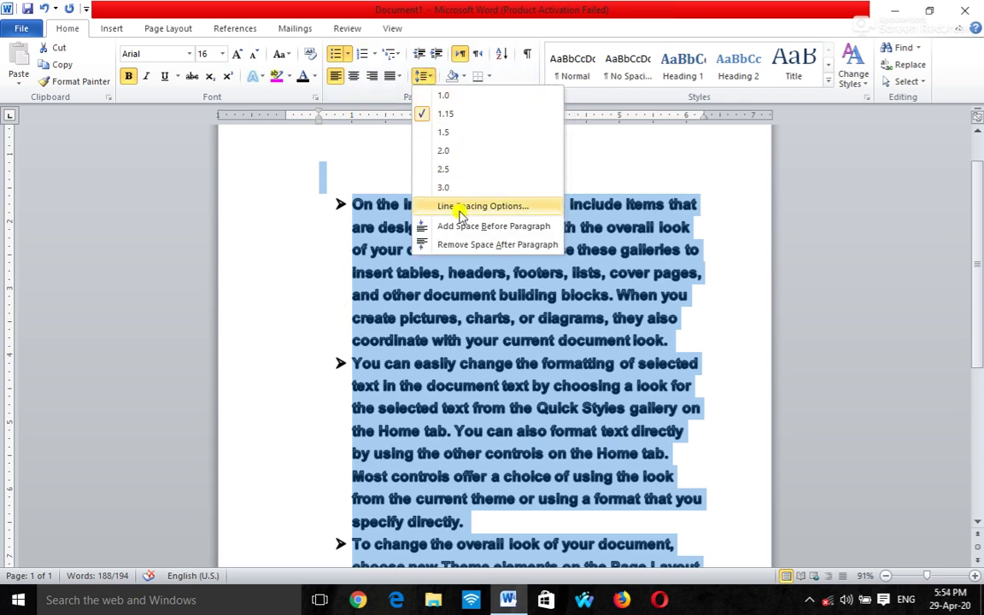
click(480, 245)
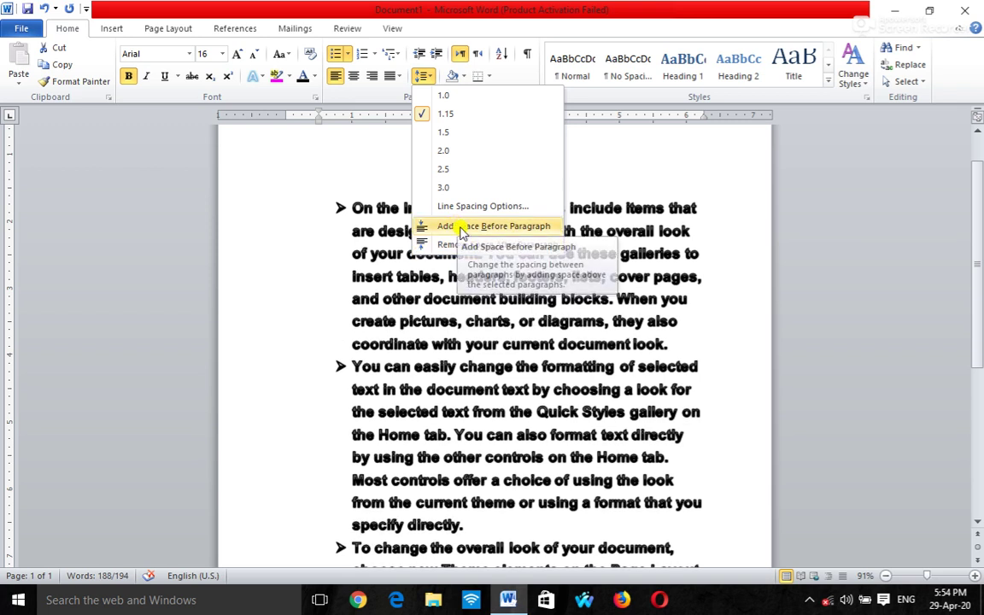
click(466, 247)
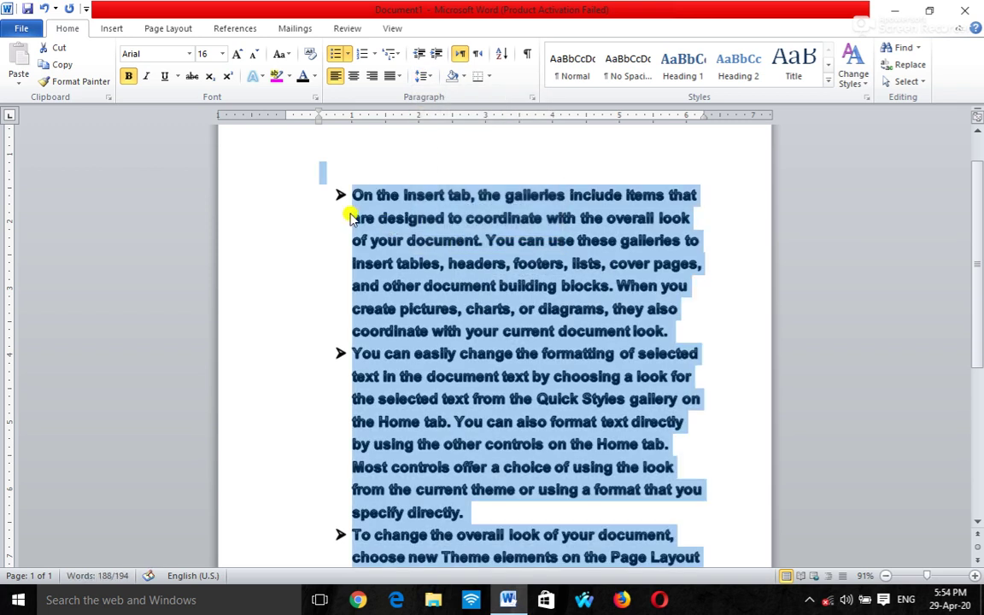
scroll(462, 290, down, 1)
scroll(440, 314, down, 1)
scroll(439, 313, down, 1)
scroll(444, 306, up, 2)
scroll(444, 301, up, 1)
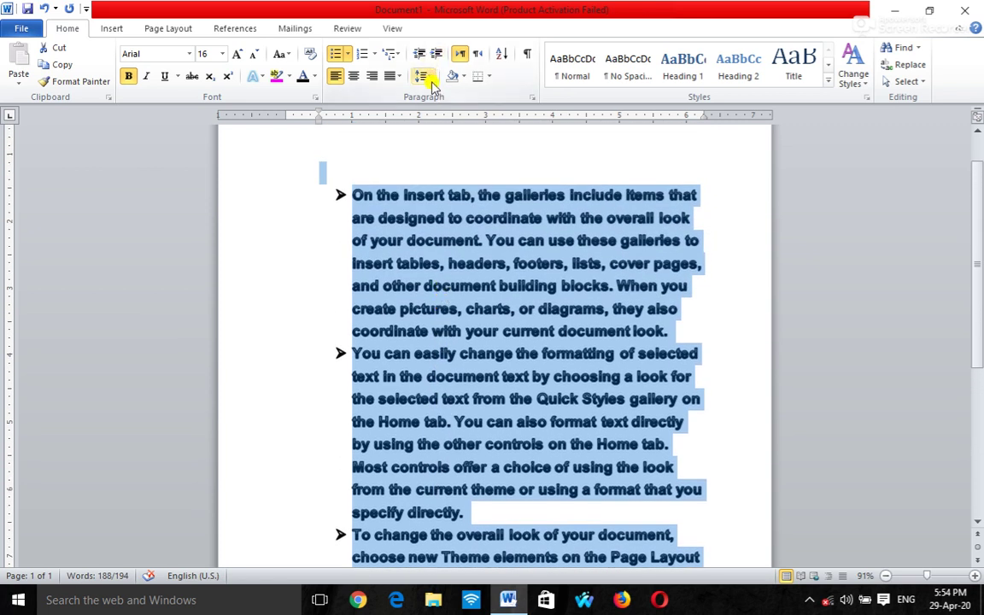
click(424, 76)
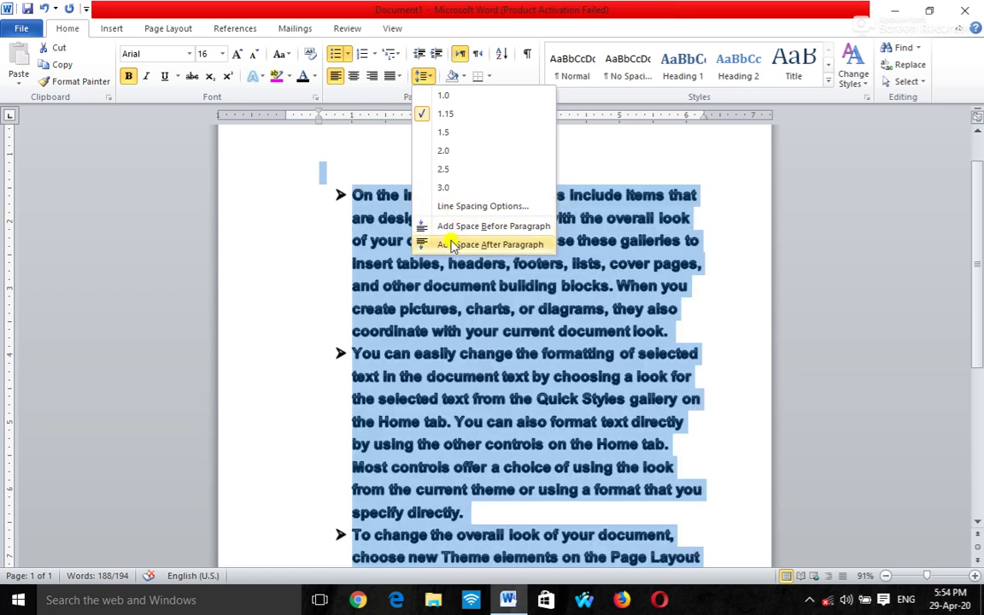
click(452, 247)
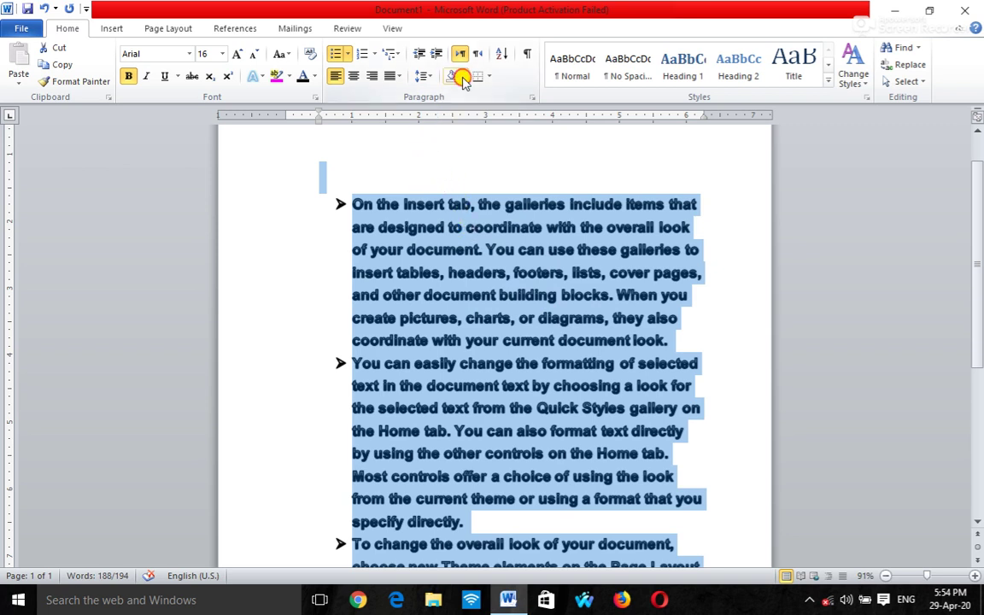
Apply light aqua paragraph shading from the Shading dropdown to the selected bullet paragraphs
click(462, 78)
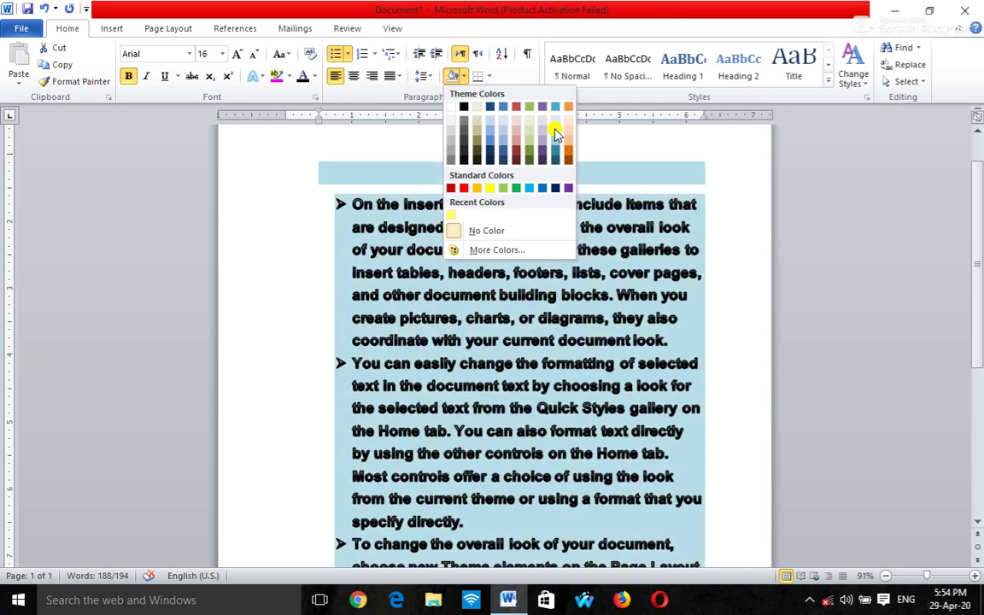
click(556, 132)
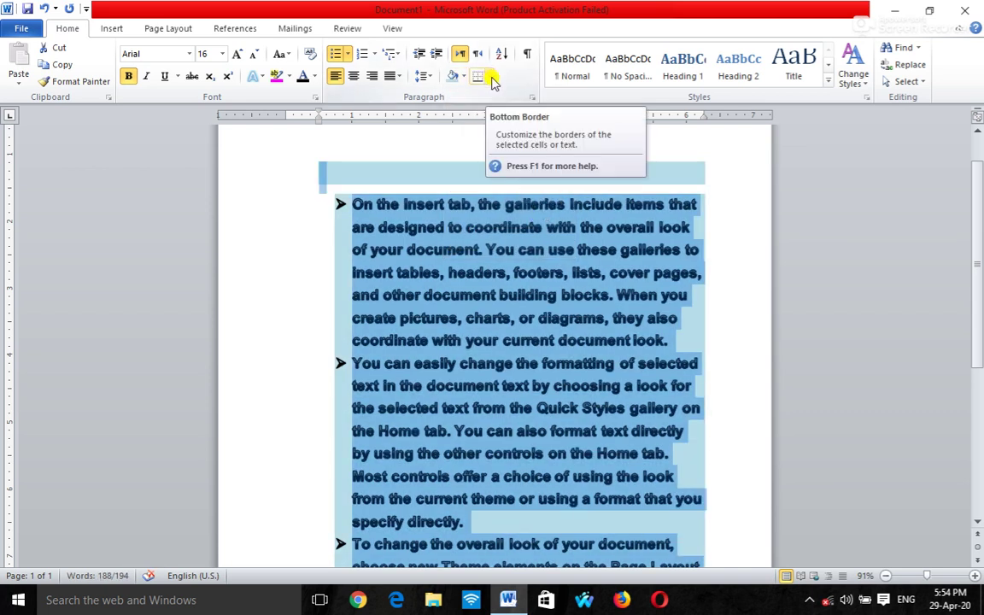
Apply Outside Borders to box the shaded bullet paragraphs and the empty shaded line above them
click(490, 77)
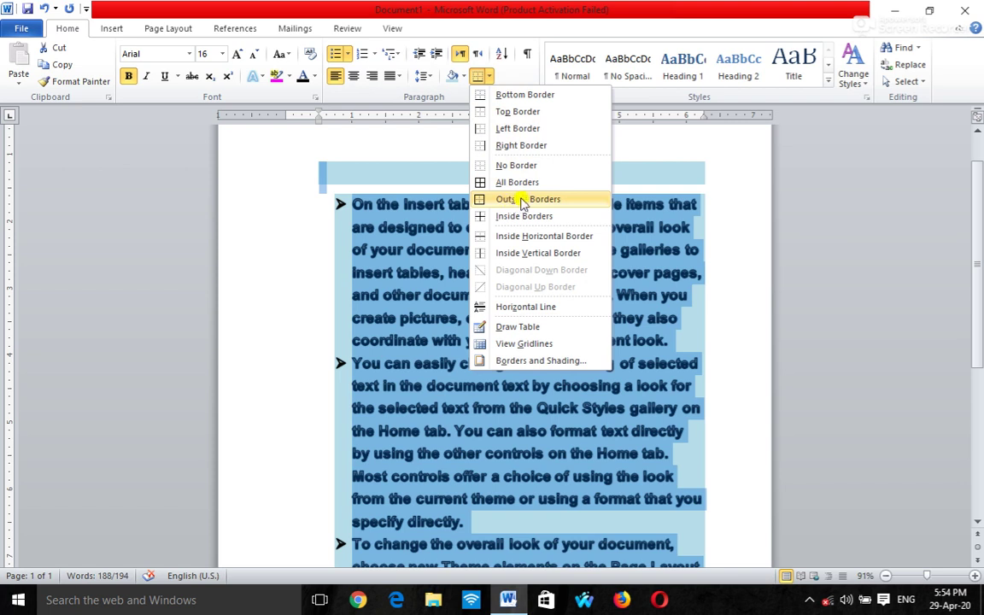
click(523, 200)
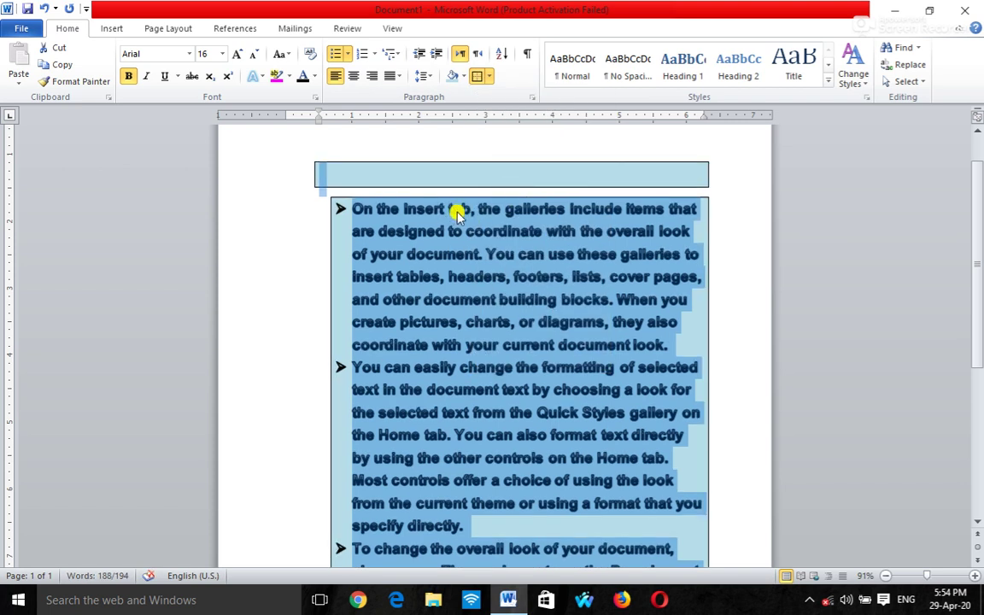
scroll(460, 220, up, 1)
scroll(460, 221, down, 1)
scroll(460, 221, down, 2)
scroll(460, 220, down, 2)
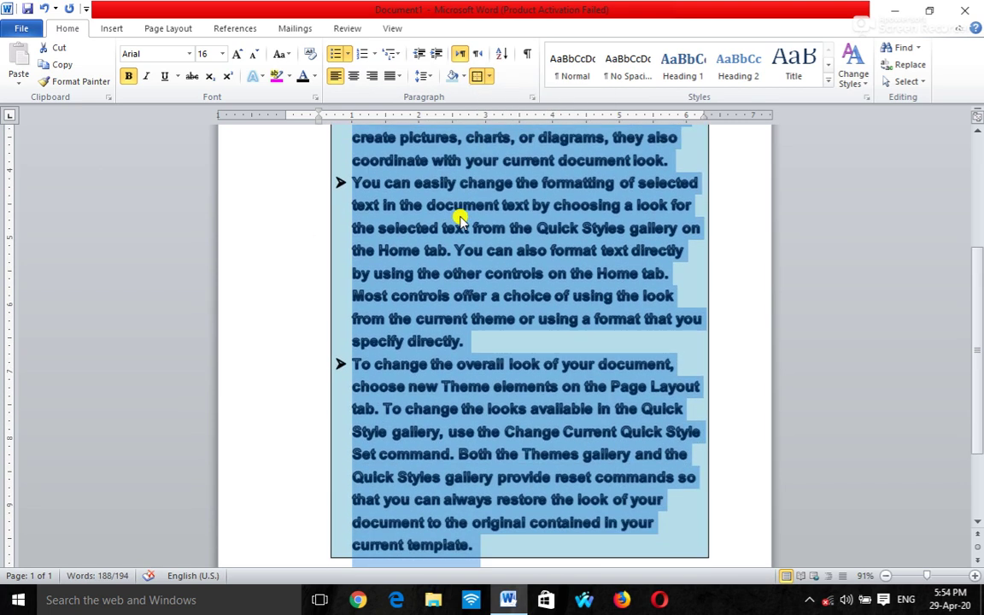
scroll(460, 220, down, 1)
scroll(479, 256, up, 2)
scroll(483, 259, up, 1)
scroll(484, 259, up, 2)
scroll(482, 255, up, 1)
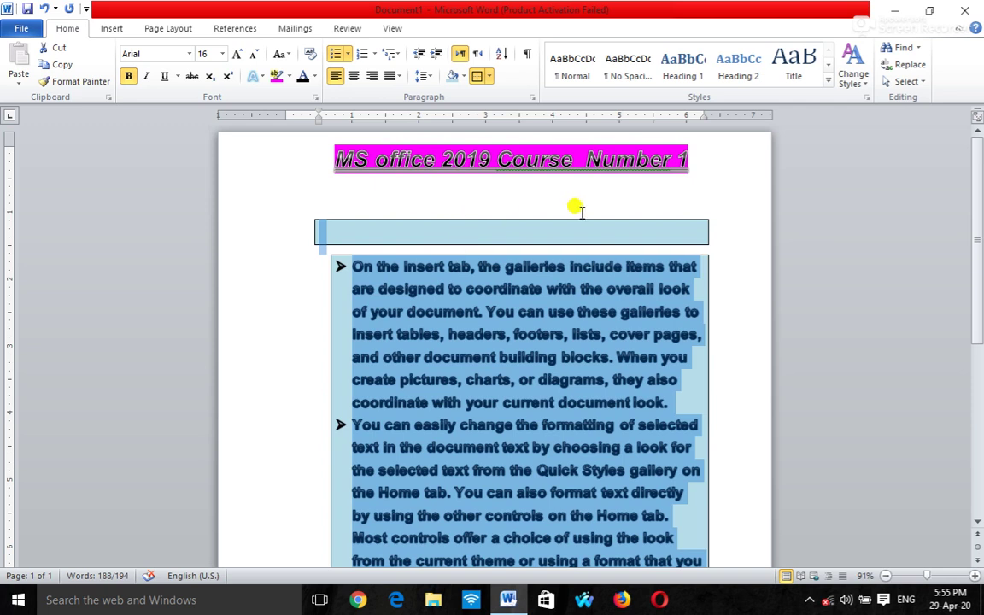
scroll(457, 120, down, 1)
scroll(462, 128, up, 1)
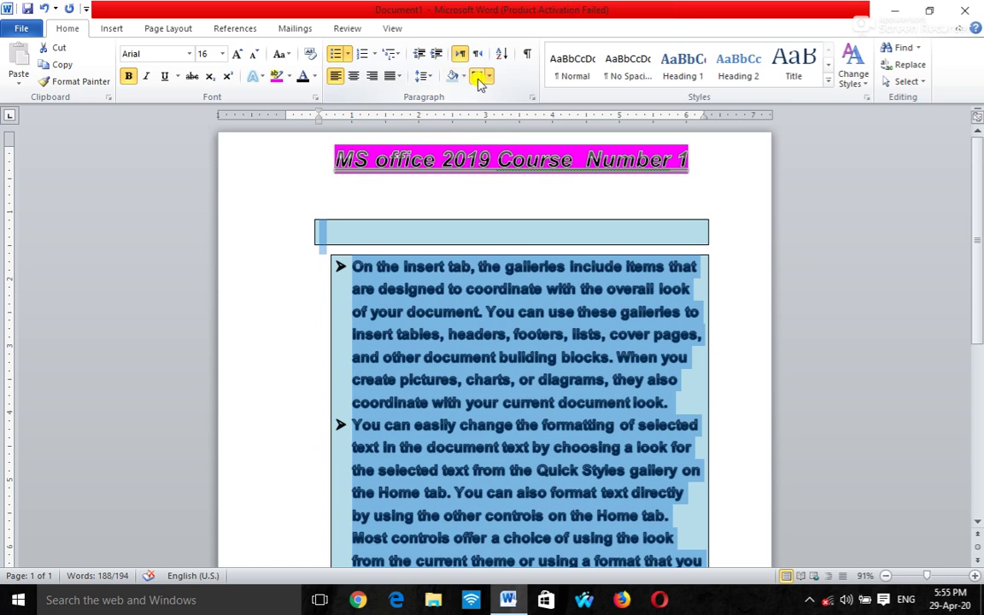
click(490, 78)
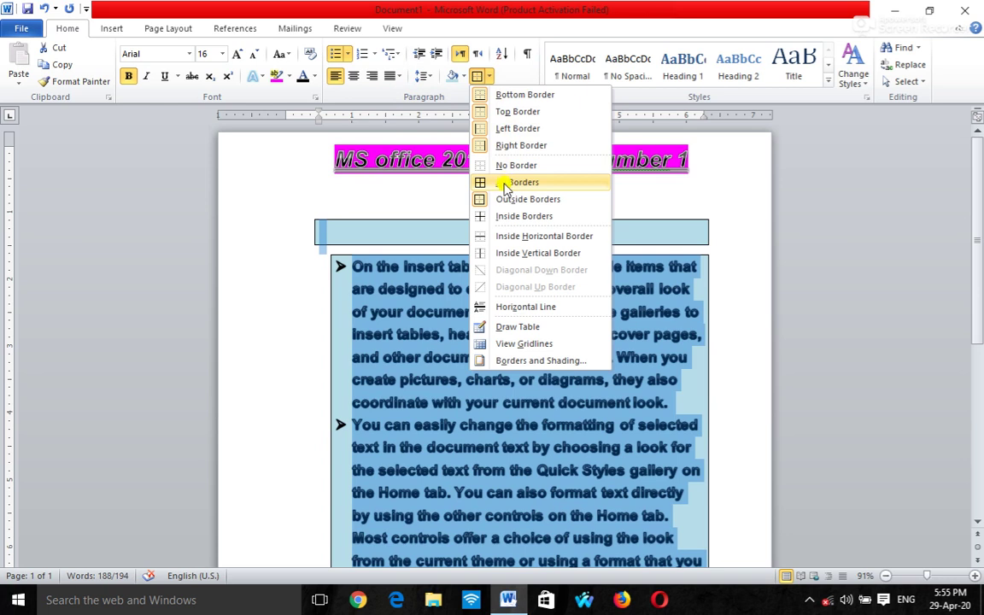
Apply All Borders so horizontal lines separate the three shaded bullet paragraphs
click(505, 188)
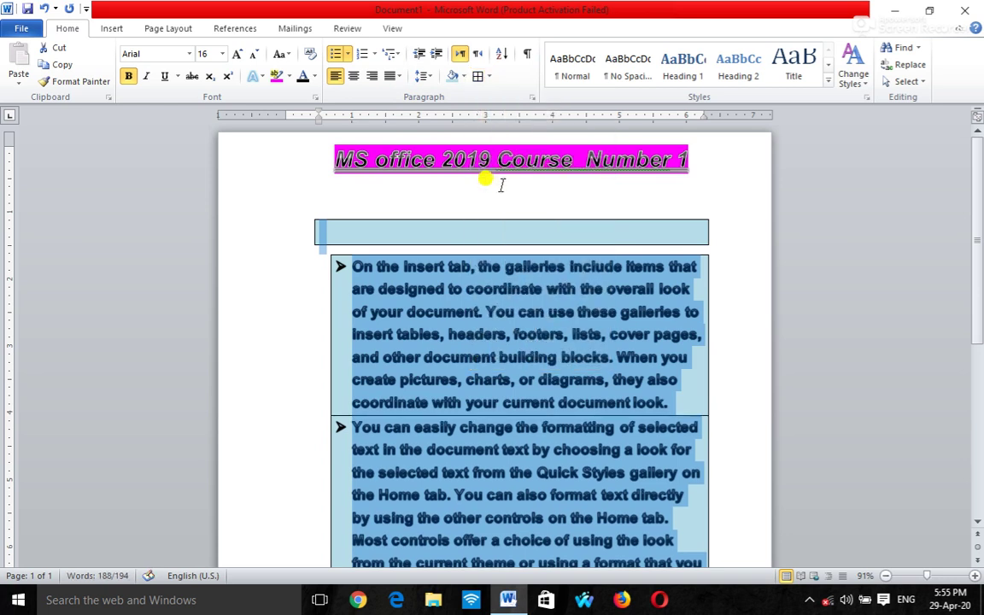
scroll(505, 362, down, 2)
scroll(504, 362, down, 1)
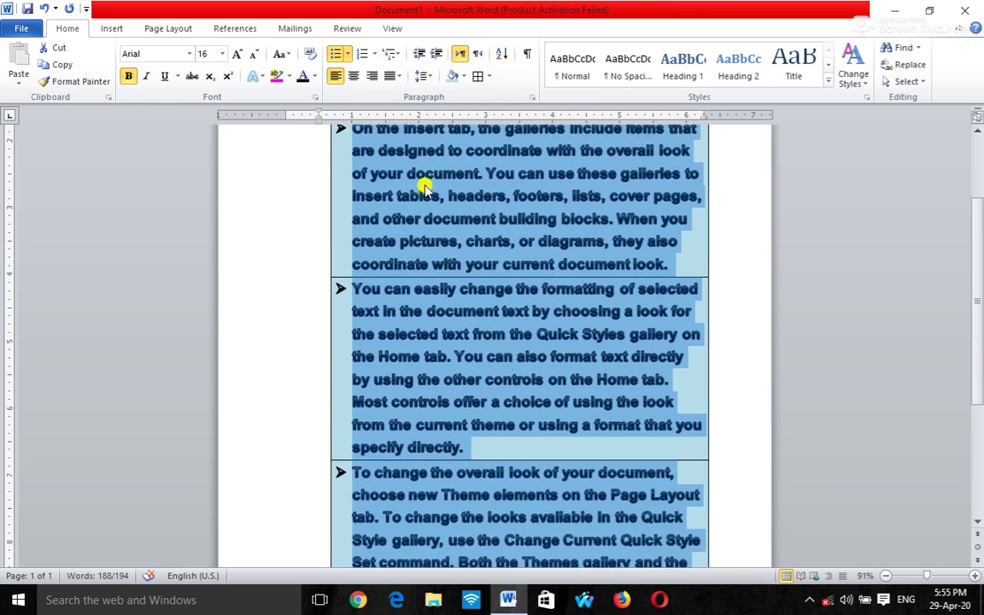
scroll(453, 285, down, 1)
scroll(536, 322, down, 1)
scroll(513, 335, down, 1)
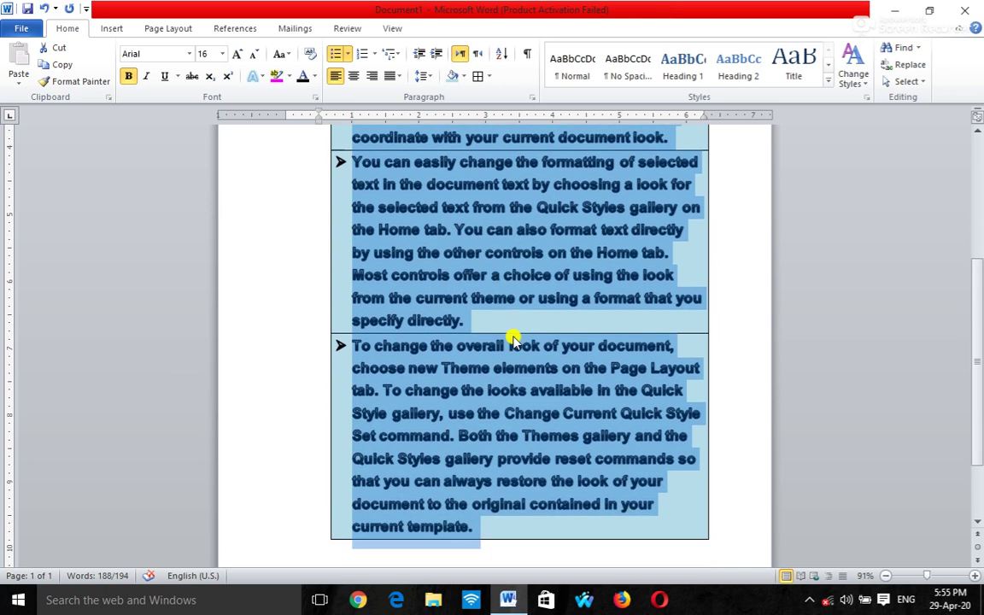
scroll(512, 336, down, 1)
scroll(527, 376, down, 1)
scroll(499, 376, down, 1)
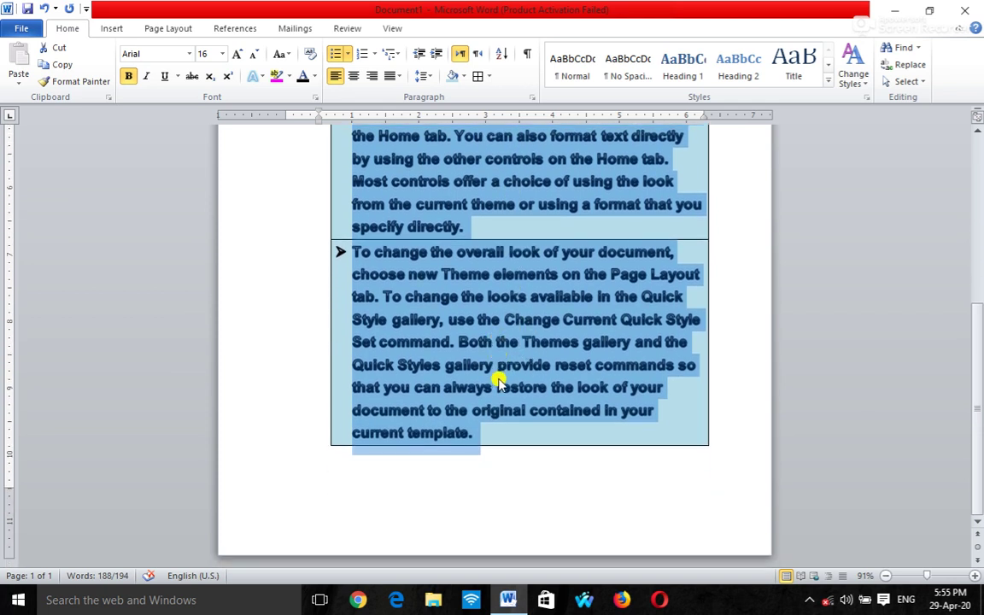
scroll(499, 370, up, 1)
scroll(494, 355, up, 2)
scroll(492, 348, up, 1)
scroll(479, 304, up, 1)
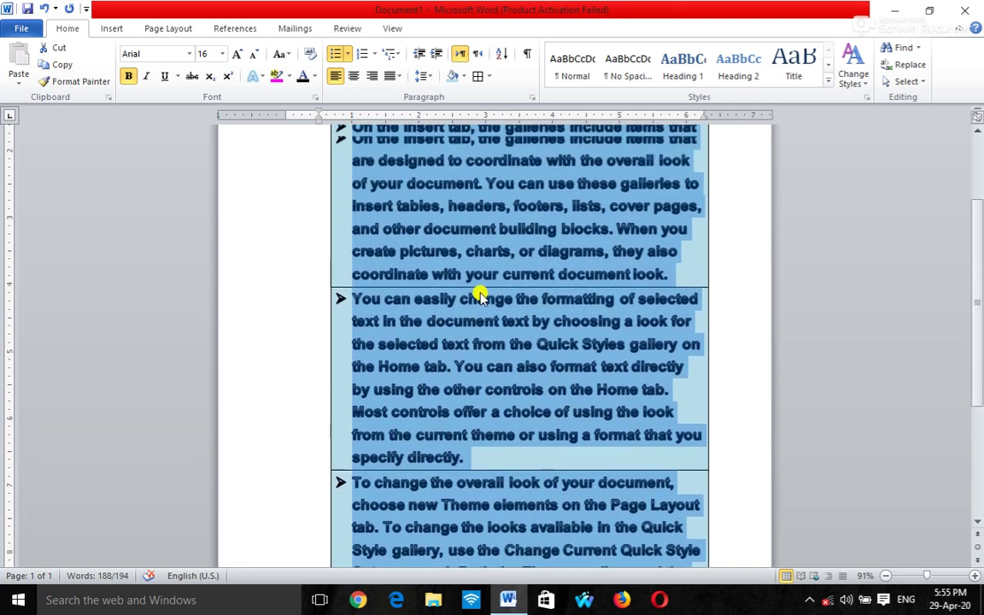
scroll(479, 289, up, 1)
Toggle Outside Borders off to remove the outer box around the paragraphs
click(489, 76)
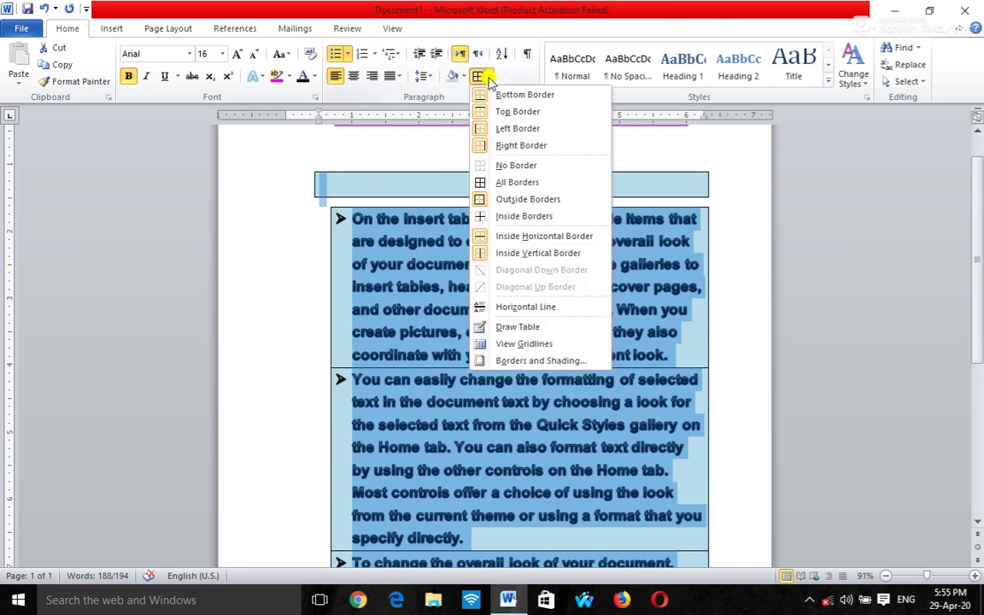
click(512, 199)
scroll(512, 290, down, 1)
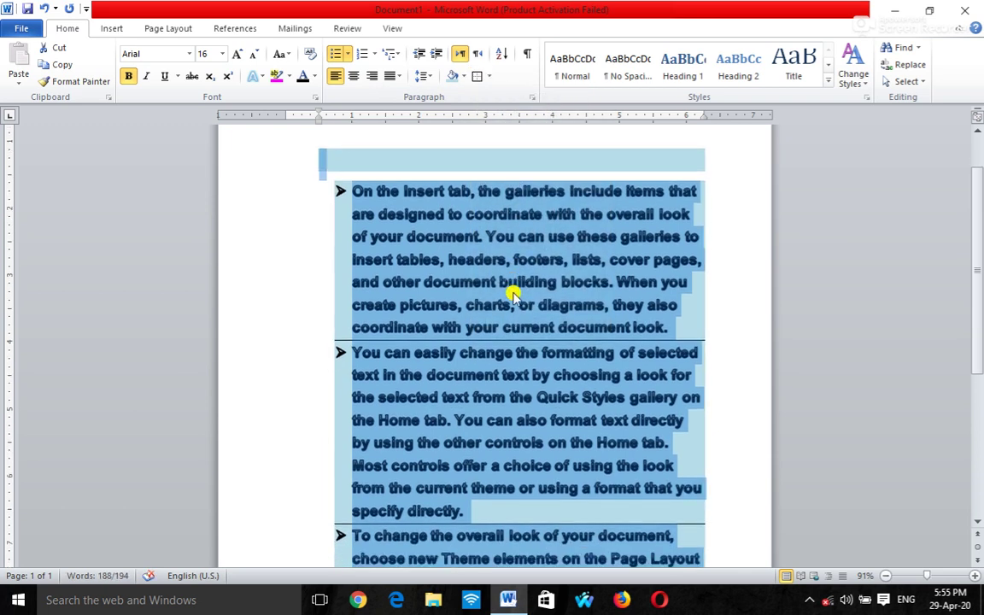
scroll(511, 293, up, 2)
scroll(508, 286, up, 1)
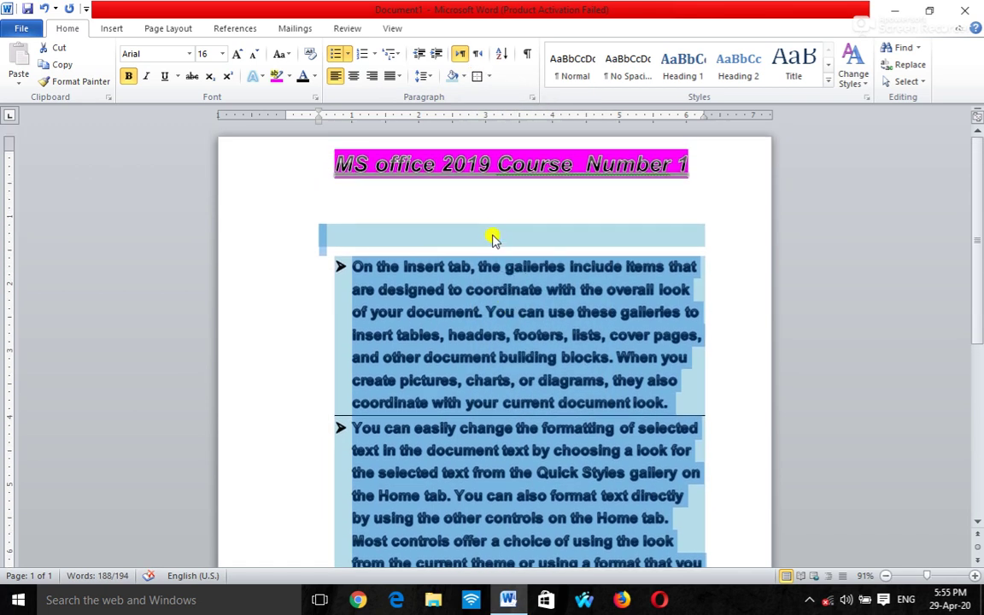
click(466, 234)
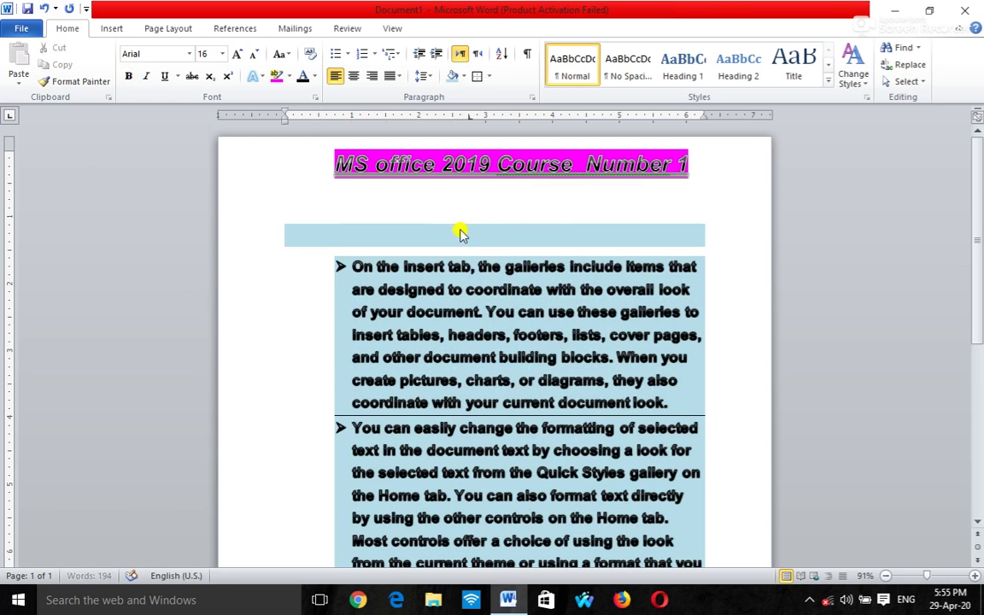
Delete the empty shaded line so the bullets sit directly beneath the title
key(BackSpace)
key(BackSpace)
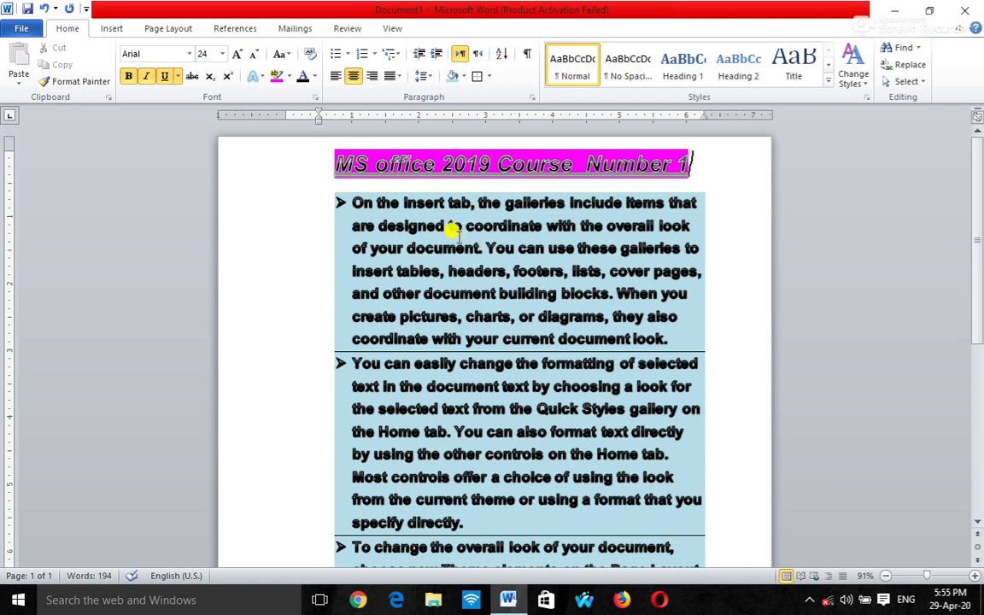
scroll(511, 263, down, 1)
scroll(511, 260, down, 2)
scroll(511, 258, down, 1)
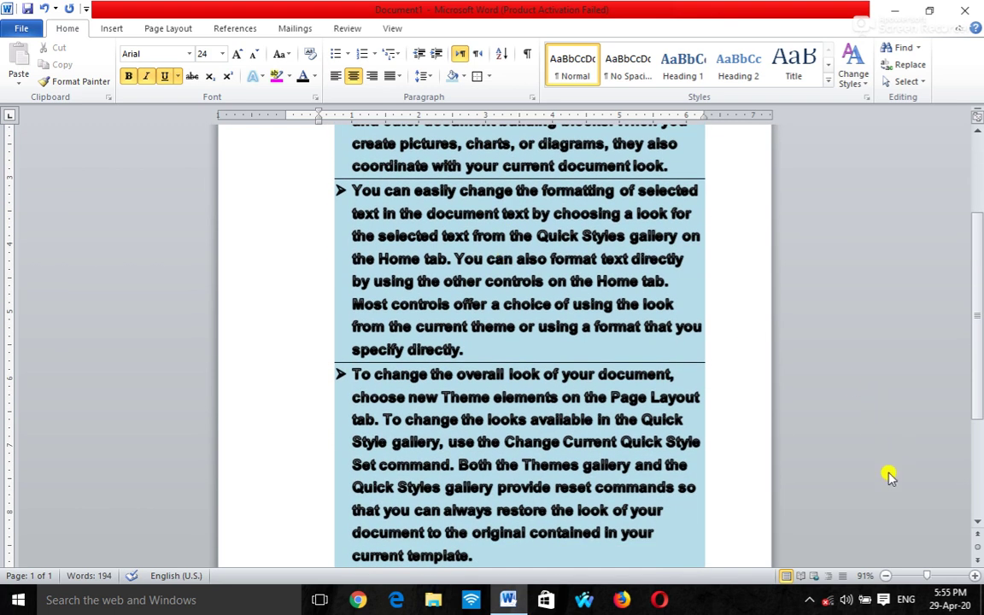
Zoom out with the status-bar minus button until the whole page is visible
click(886, 576)
click(887, 577)
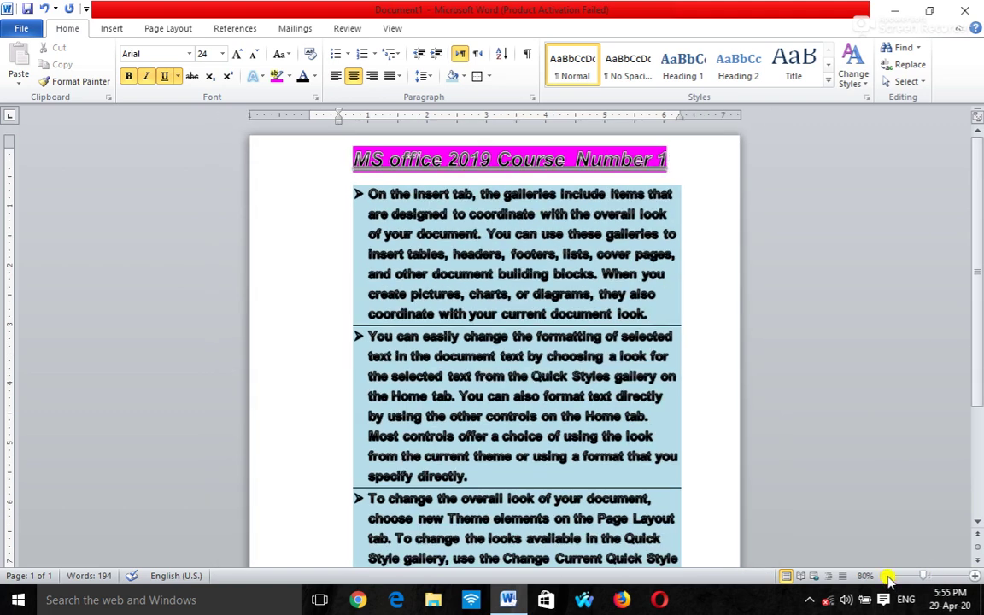
click(887, 577)
click(887, 576)
click(887, 577)
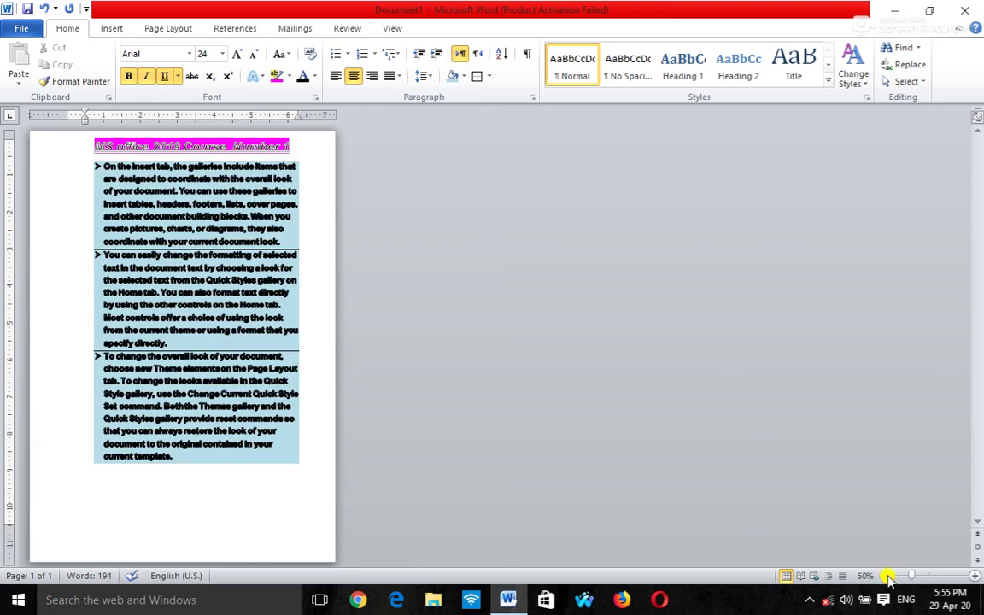
click(887, 577)
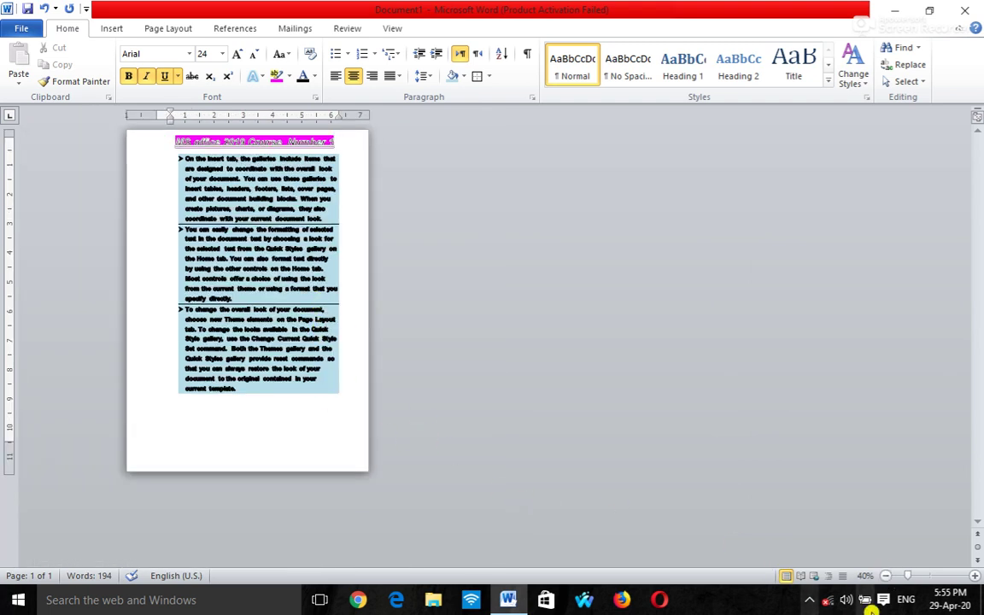
At 87% zoom, apply the Gradient Fill - Black text effect to the title
drag(916, 579, 926, 581)
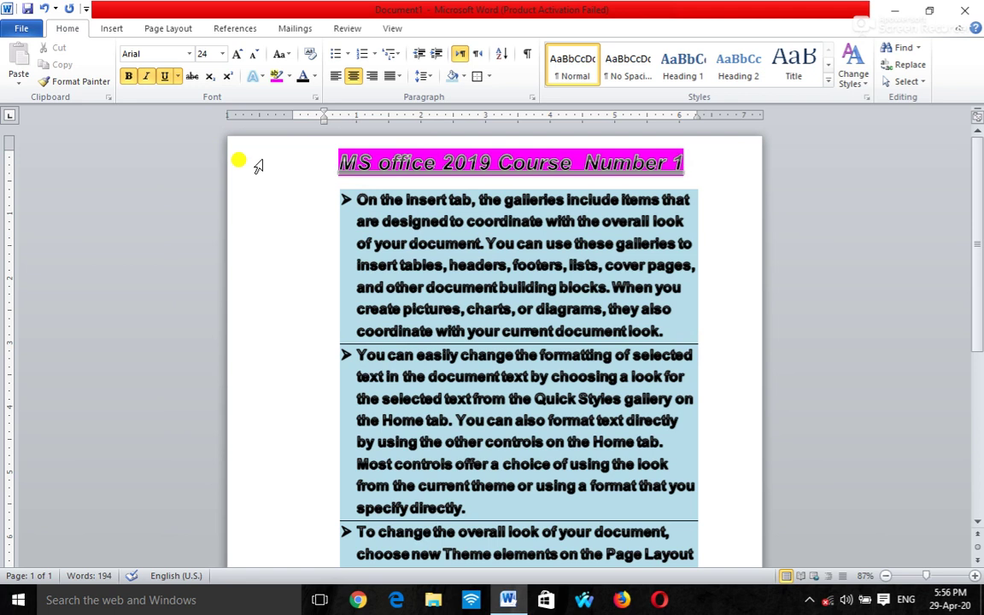
click(256, 76)
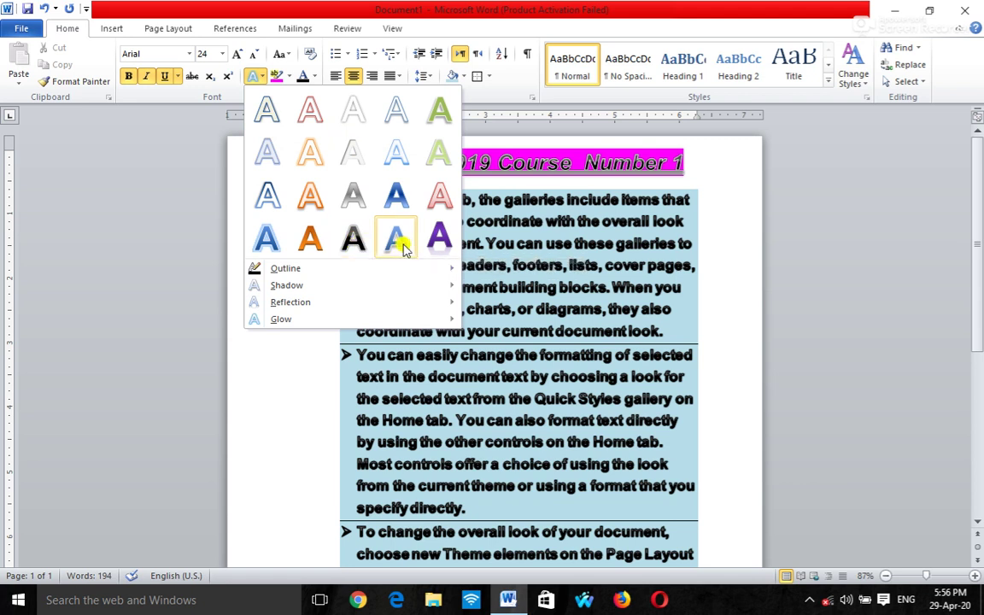
click(353, 244)
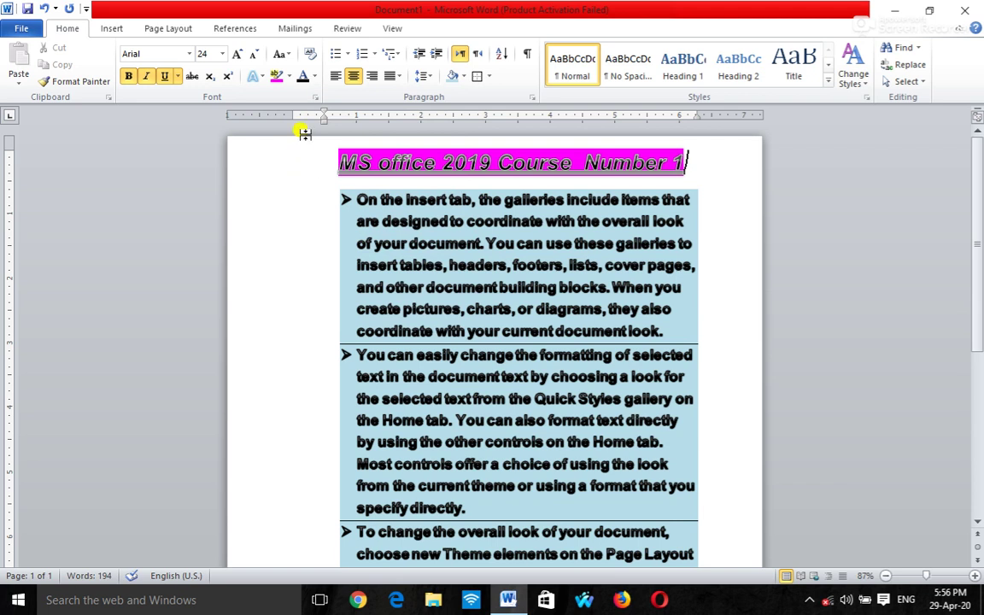
Set the title's font colour to Automatic
click(313, 77)
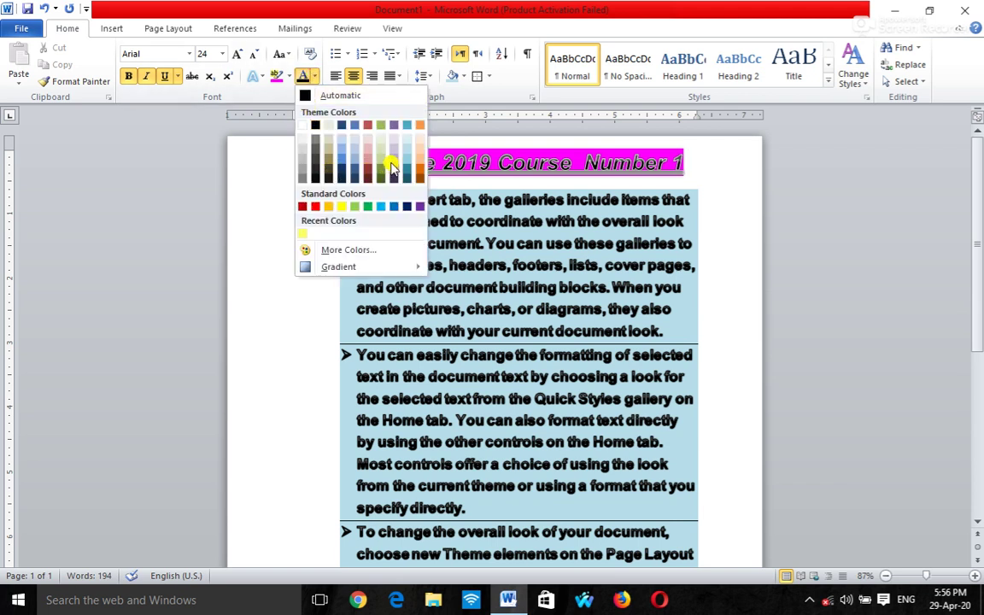
click(320, 96)
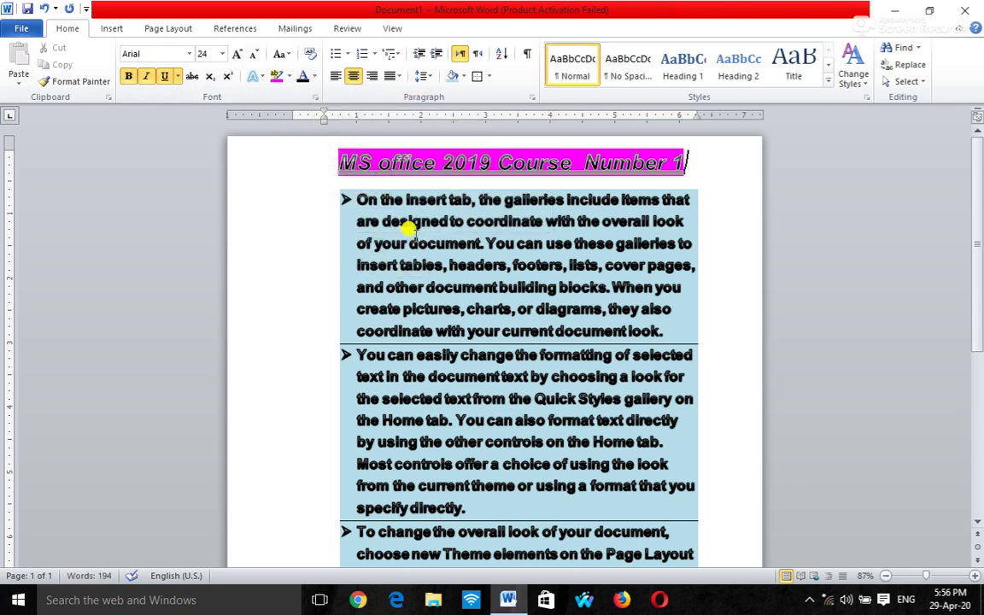
scroll(478, 299, down, 1)
scroll(491, 316, down, 1)
scroll(492, 316, down, 1)
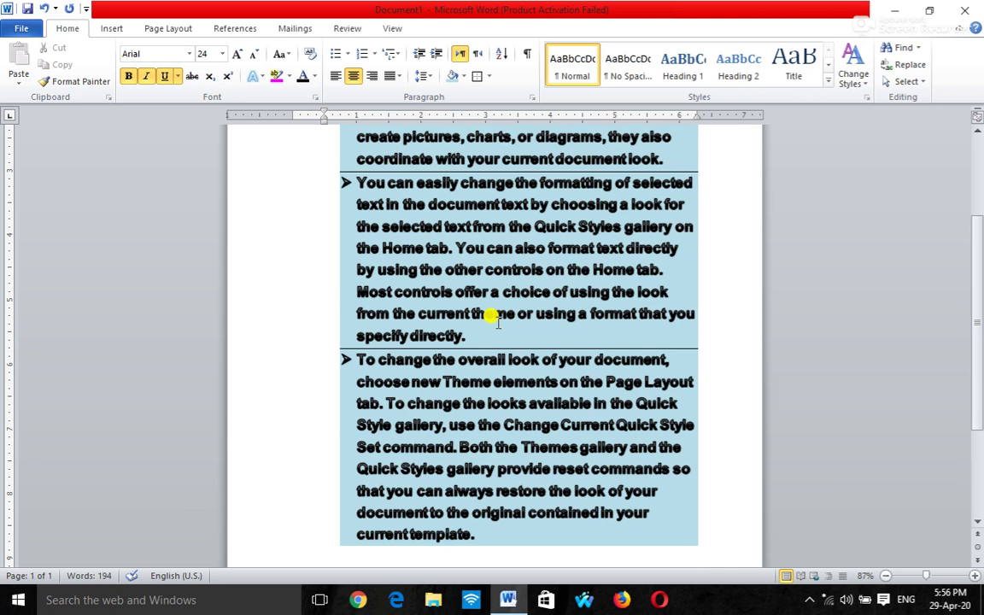
scroll(491, 316, down, 1)
scroll(492, 316, up, 1)
scroll(491, 316, up, 1)
scroll(491, 317, up, 1)
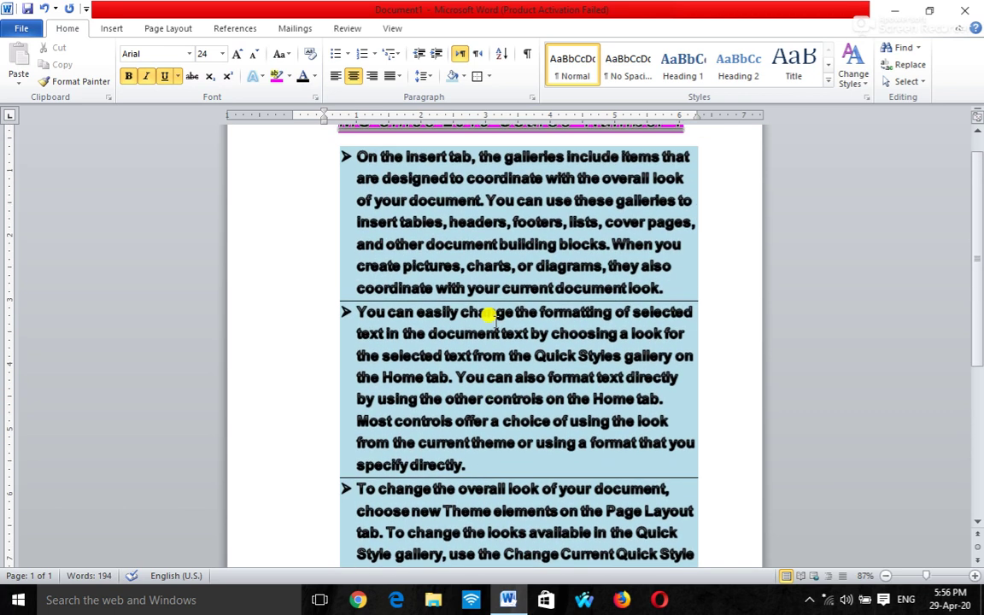
scroll(492, 316, up, 1)
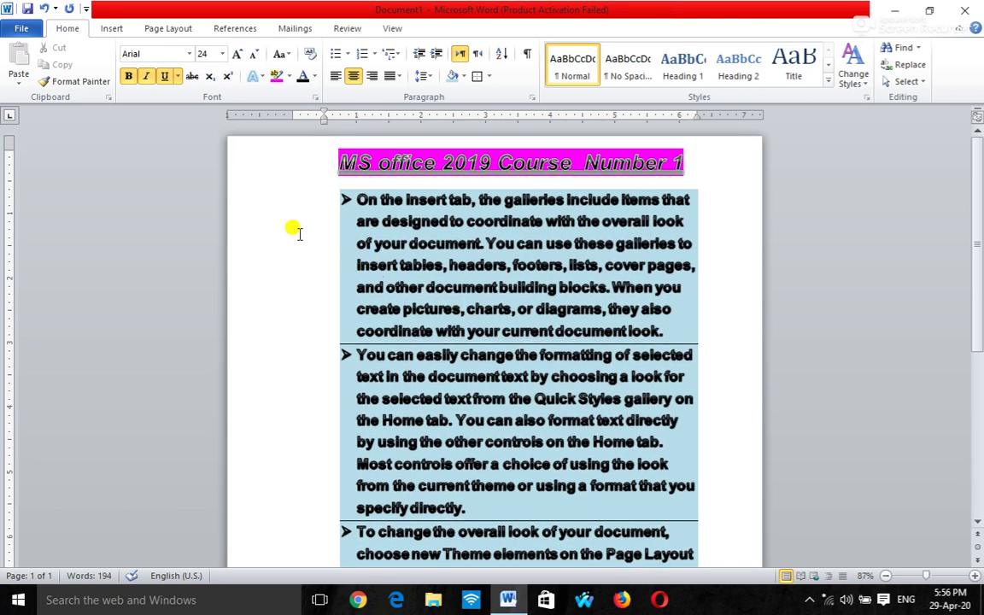
scroll(310, 287, down, 1)
scroll(307, 287, up, 1)
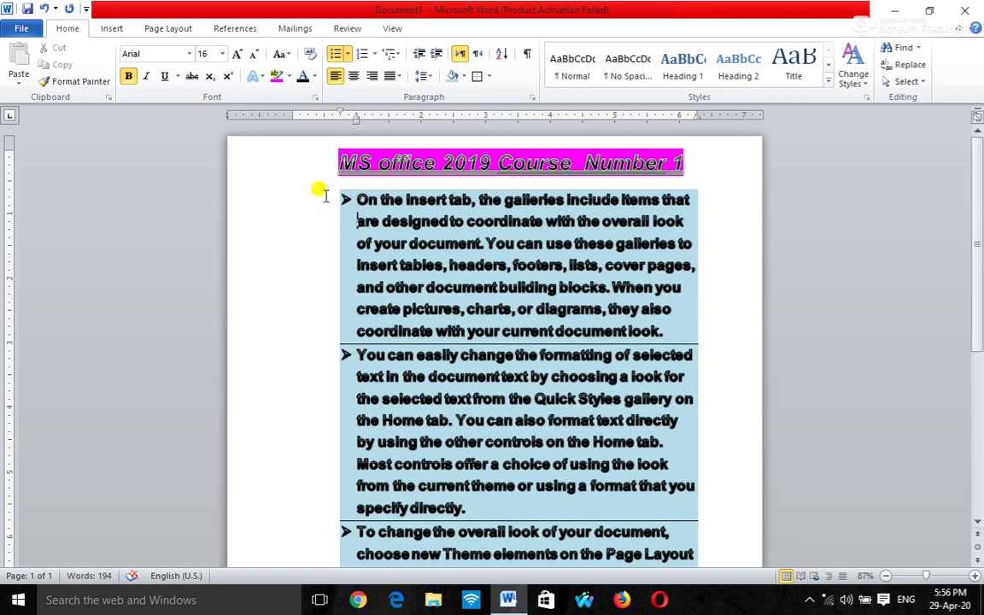
Select and copy the title and shaded bullet text
mouse_move(336, 155)
mouse_down()
mouse_move(461, 272)
mouse_move(549, 514)
mouse_move(620, 459)
mouse_up()
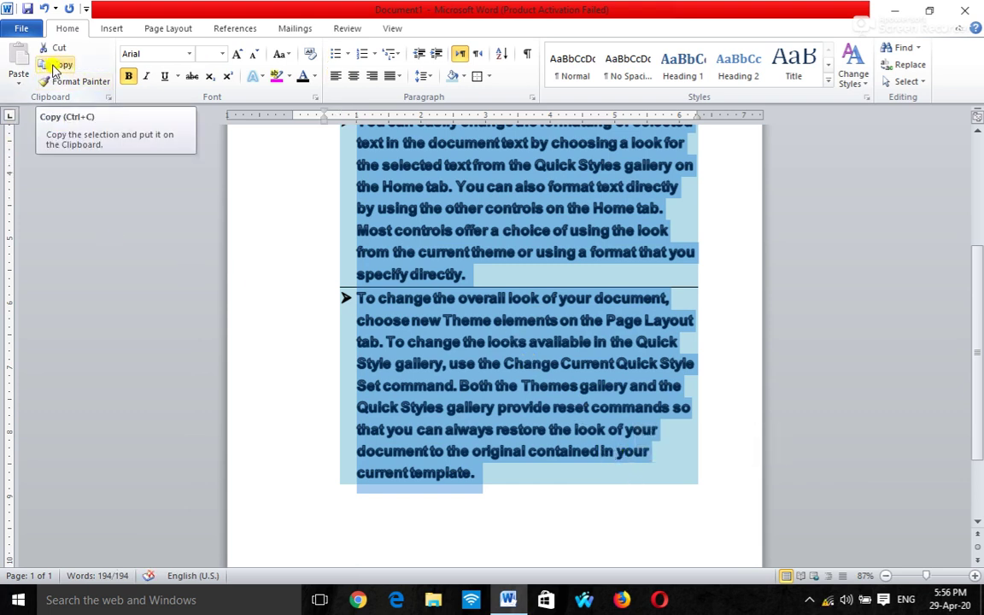
click(64, 66)
click(64, 67)
Start a new empty line below the last shaded bullet paragraph
scroll(504, 392, down, 1)
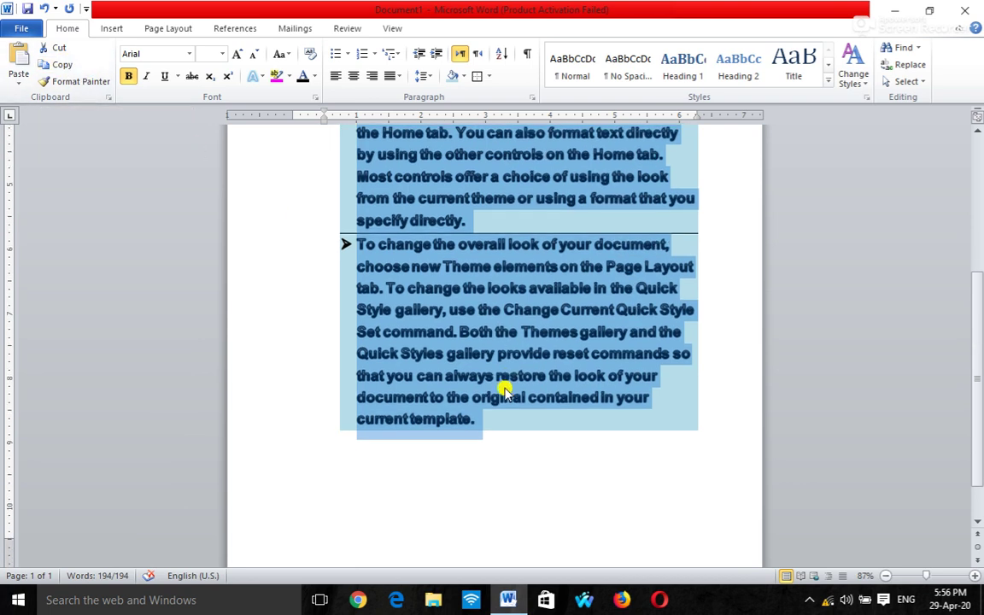
scroll(504, 391, down, 1)
click(567, 410)
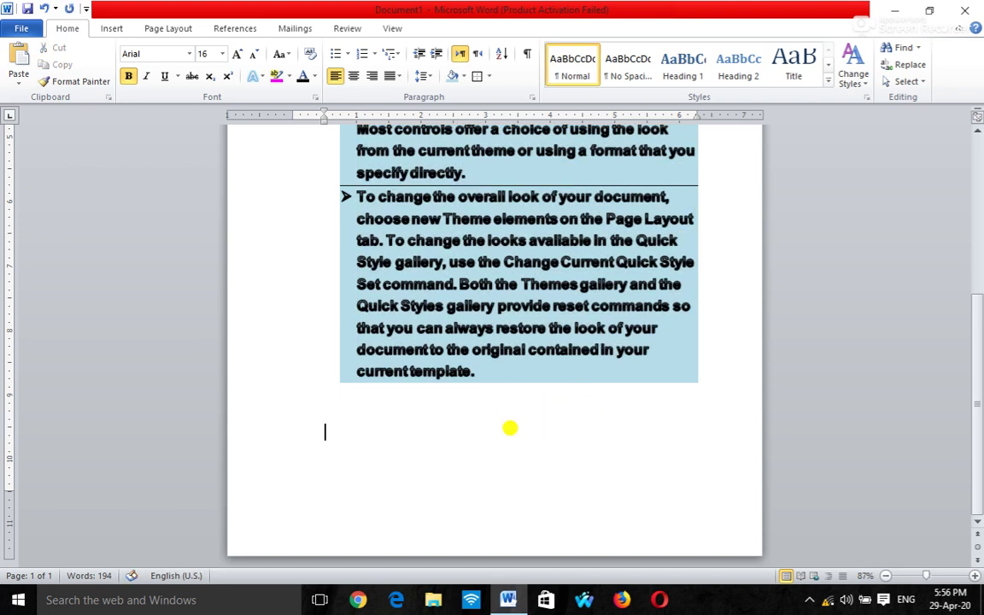
key(Return)
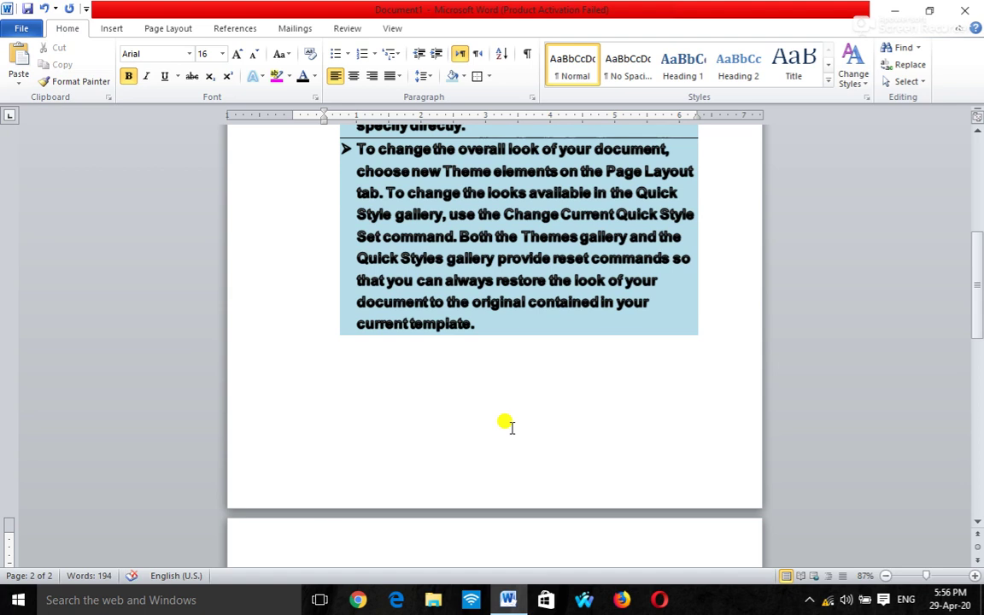
Type the heading 'Page 2', centre it, and left-align the empty line beneath it
scroll(381, 519, down, 3)
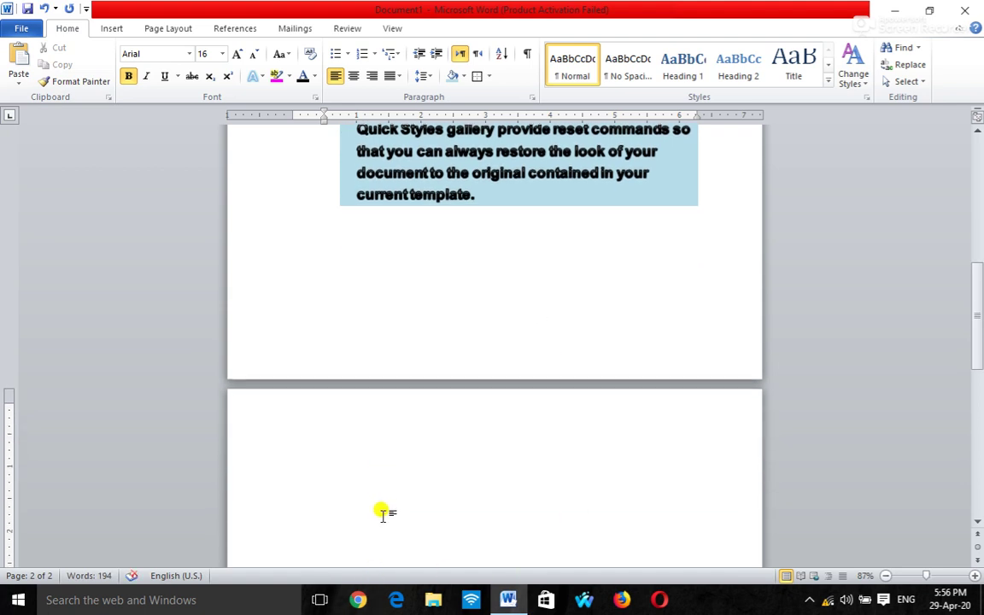
scroll(381, 513, down, 2)
scroll(381, 513, down, 2)
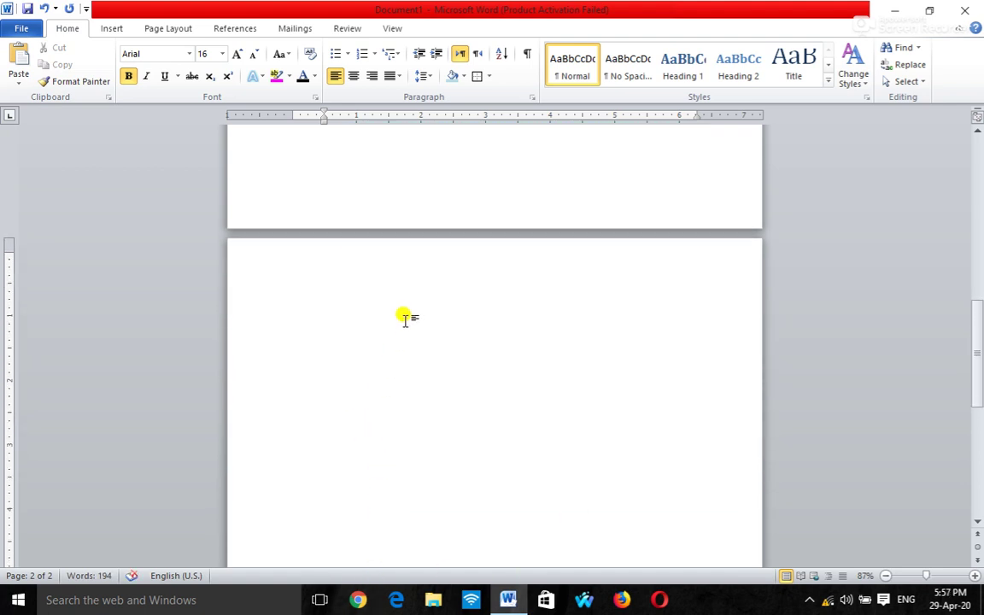
text(Pqge 2)
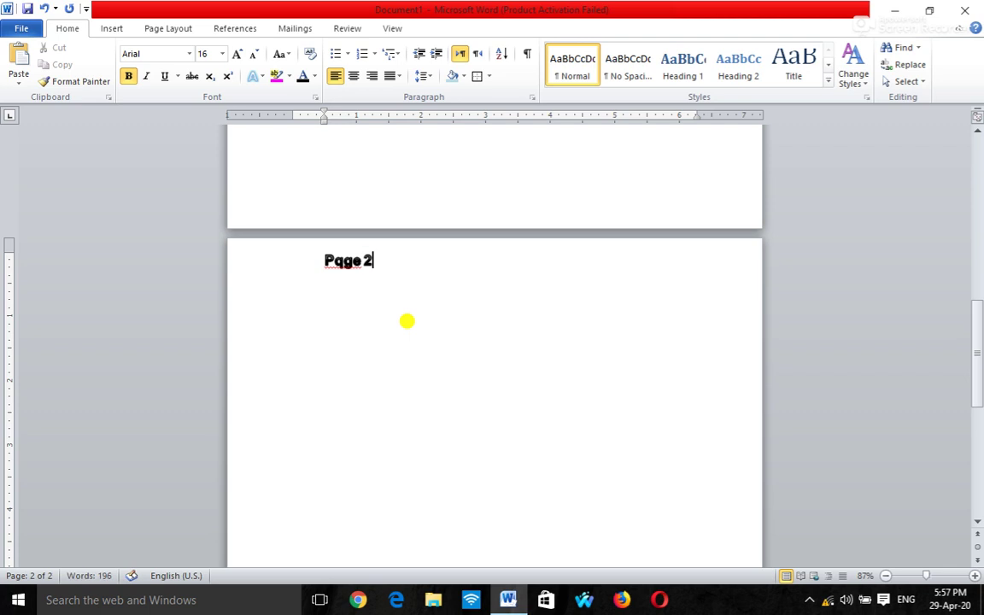
drag(325, 261, 389, 261)
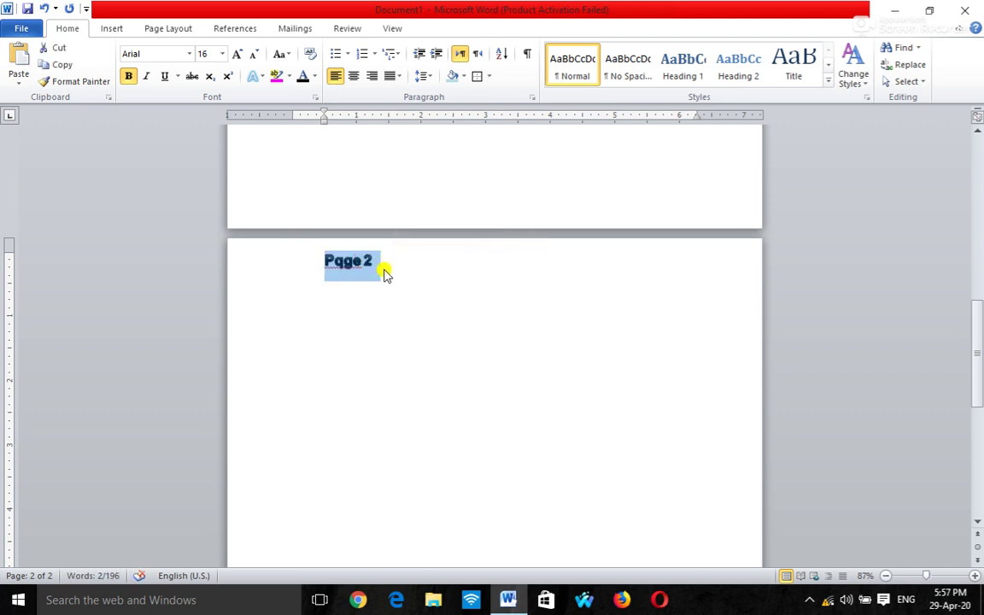
key(ctrl+e)
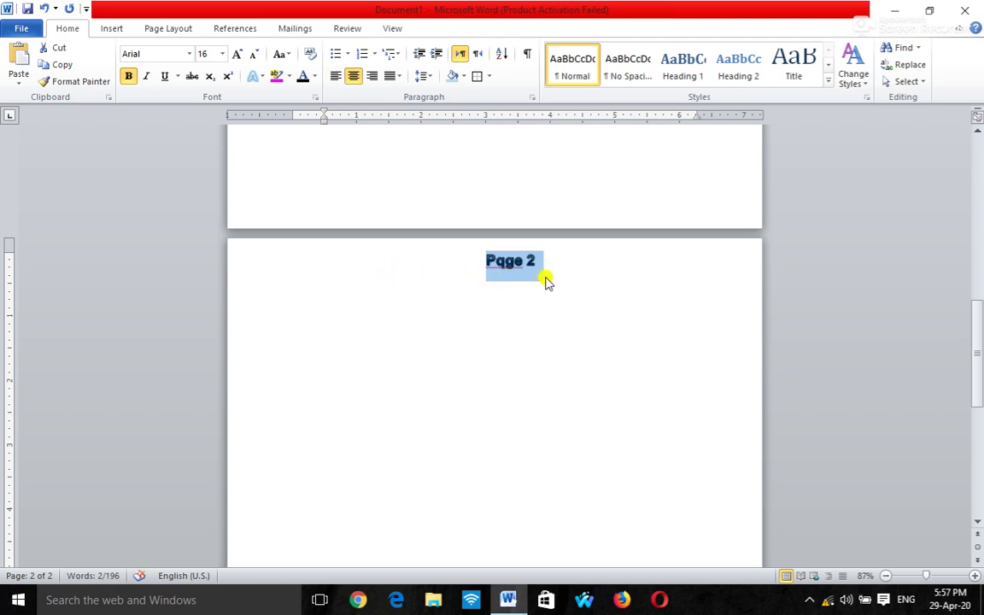
click(548, 274)
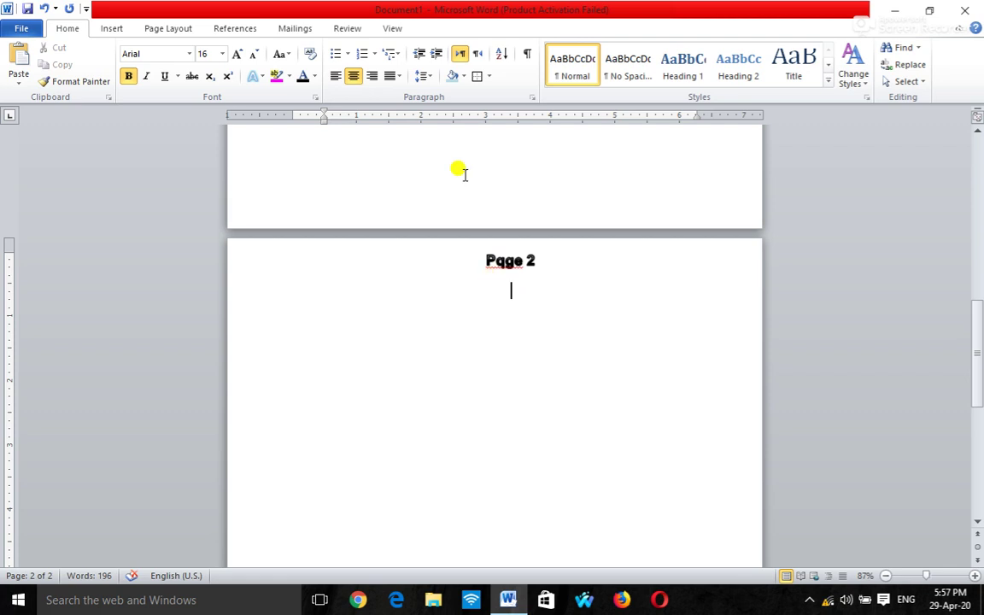
click(336, 76)
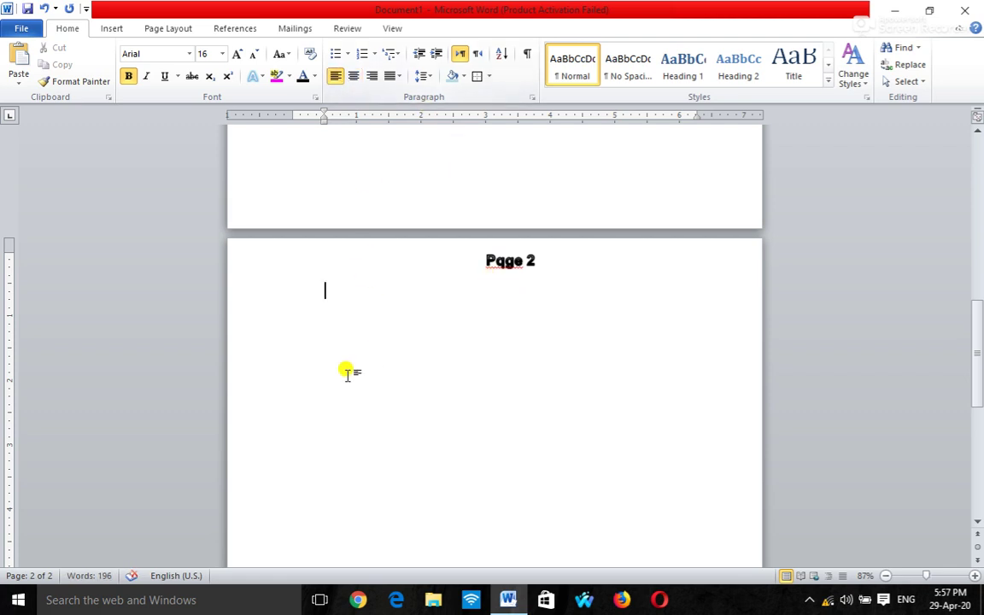
Paste the copied title and bullets below the heading using Keep Source Formatting
right_click(341, 296)
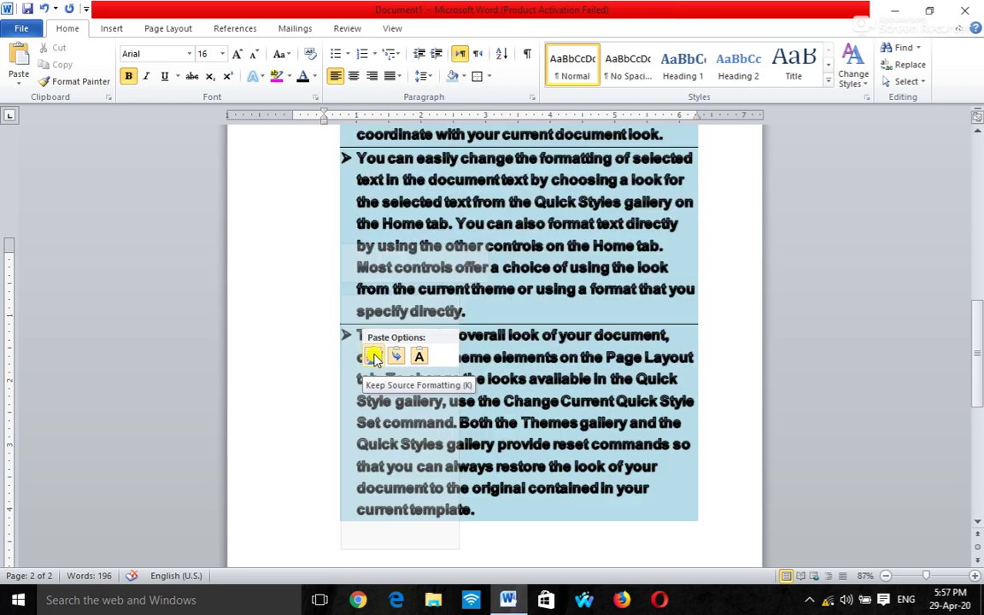
click(373, 357)
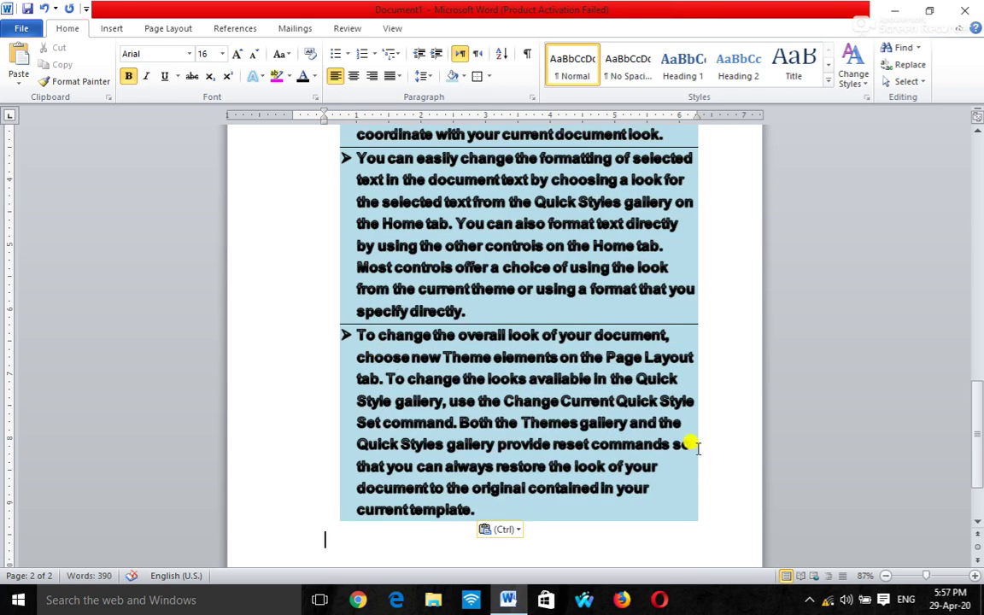
scroll(692, 438, up, 2)
scroll(692, 438, up, 3)
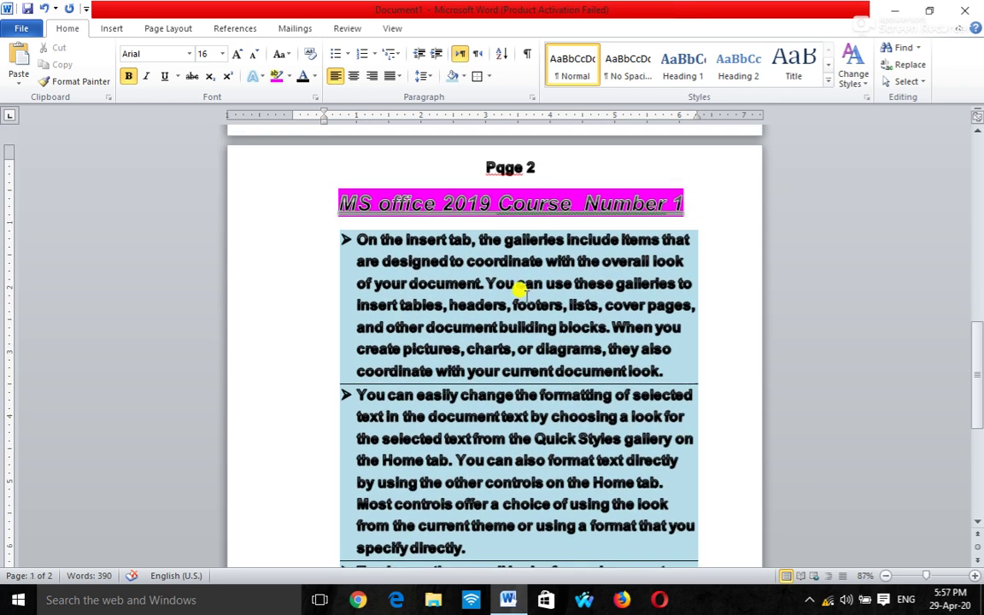
scroll(508, 182, up, 1)
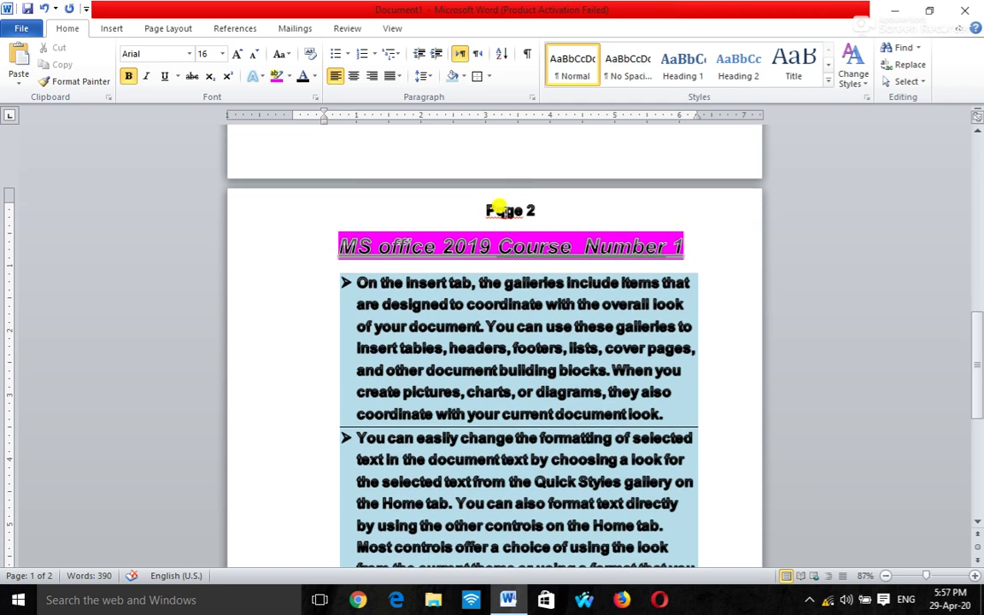
Correct the misspelled letter in the Page 2 heading
click(502, 210)
key(BackSpace)
text(a)
scroll(515, 269, up, 1)
scroll(517, 269, up, 2)
scroll(514, 266, up, 2)
scroll(513, 265, up, 2)
scroll(510, 266, up, 2)
scroll(478, 243, up, 2)
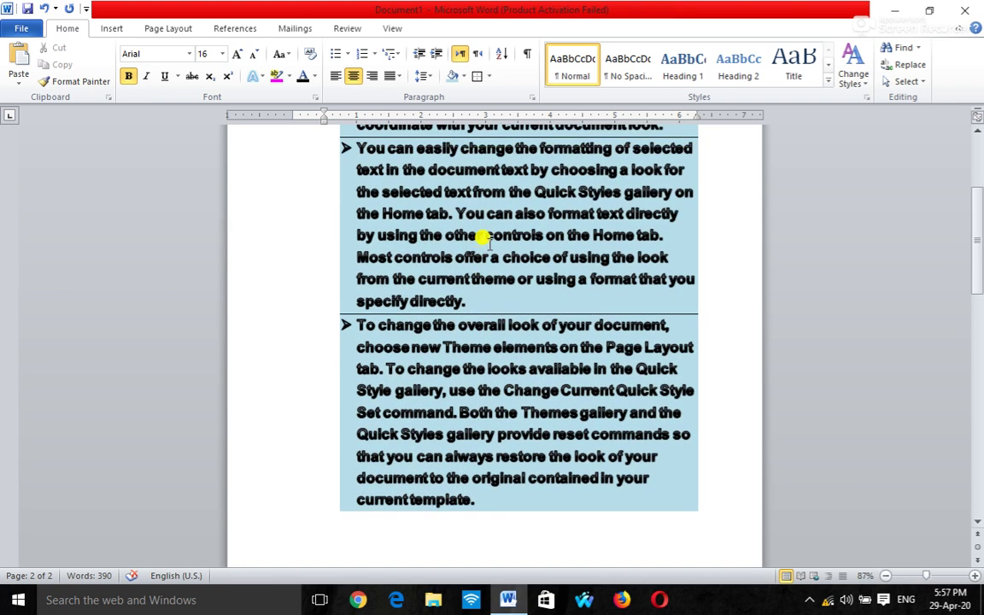
scroll(489, 239, up, 2)
scroll(490, 236, up, 2)
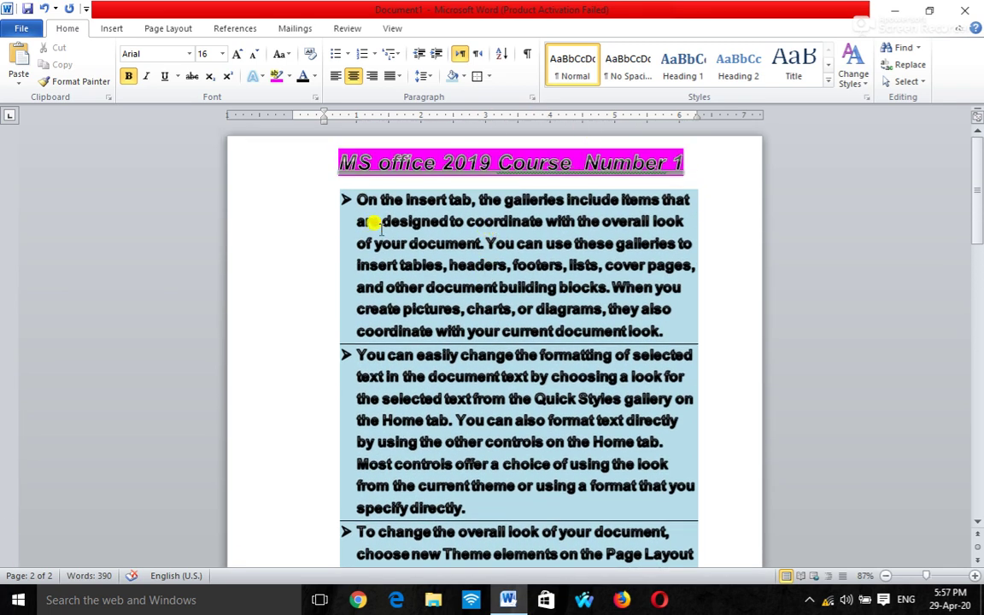
scroll(466, 278, down, 2)
scroll(466, 276, up, 1)
scroll(468, 278, up, 1)
scroll(368, 236, down, 1)
scroll(367, 237, down, 1)
scroll(367, 237, down, 1)
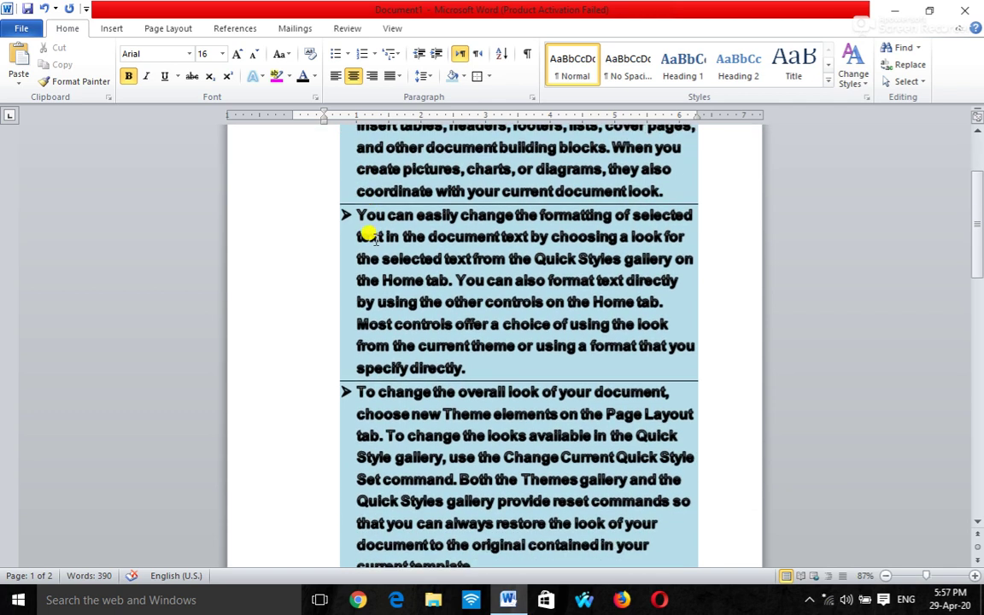
scroll(373, 238, up, 1)
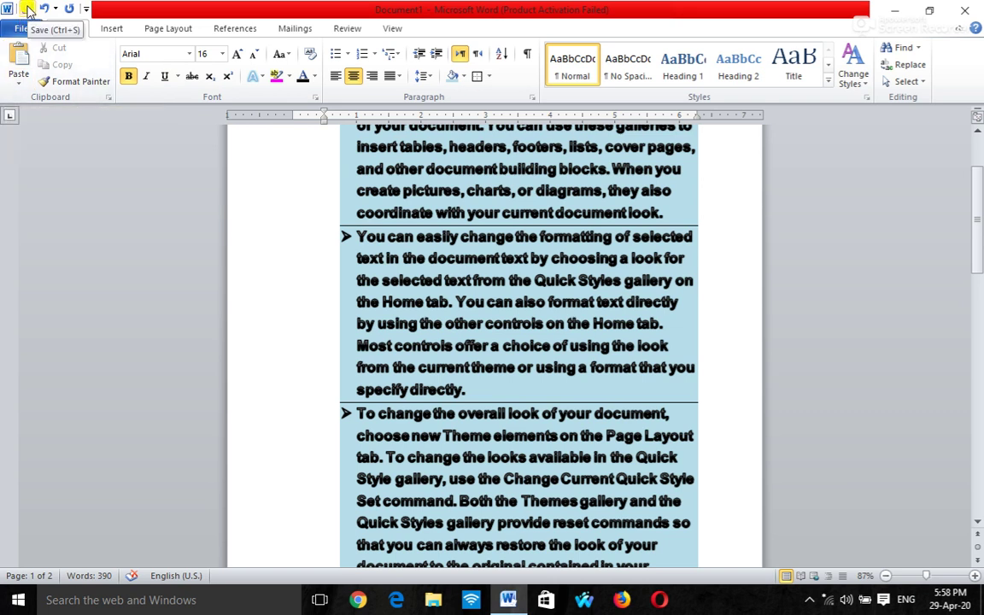
click(28, 10)
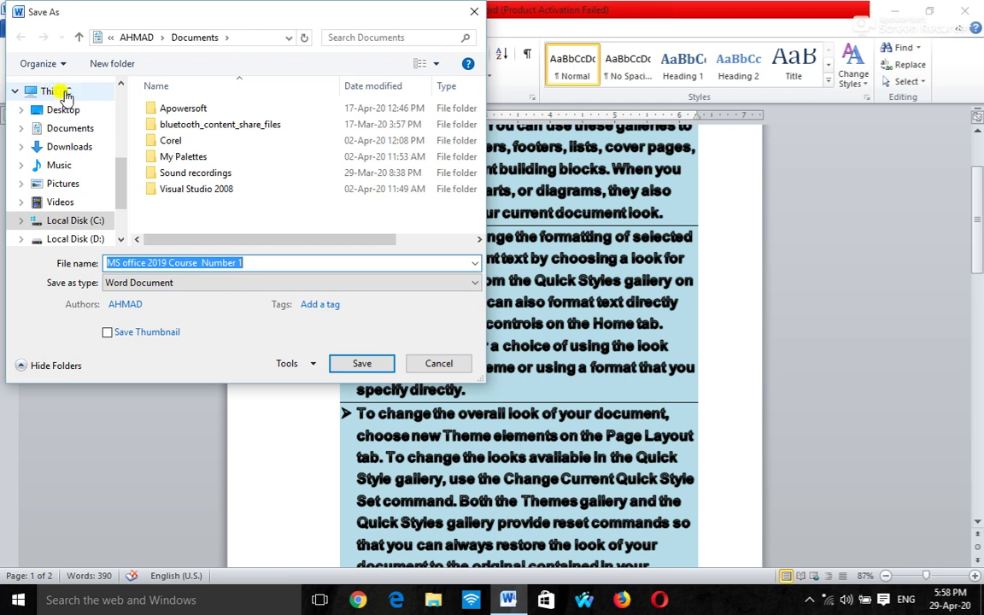
Save to the Desktop as 'MS office 2019 Course Number 1', then close the document
click(61, 115)
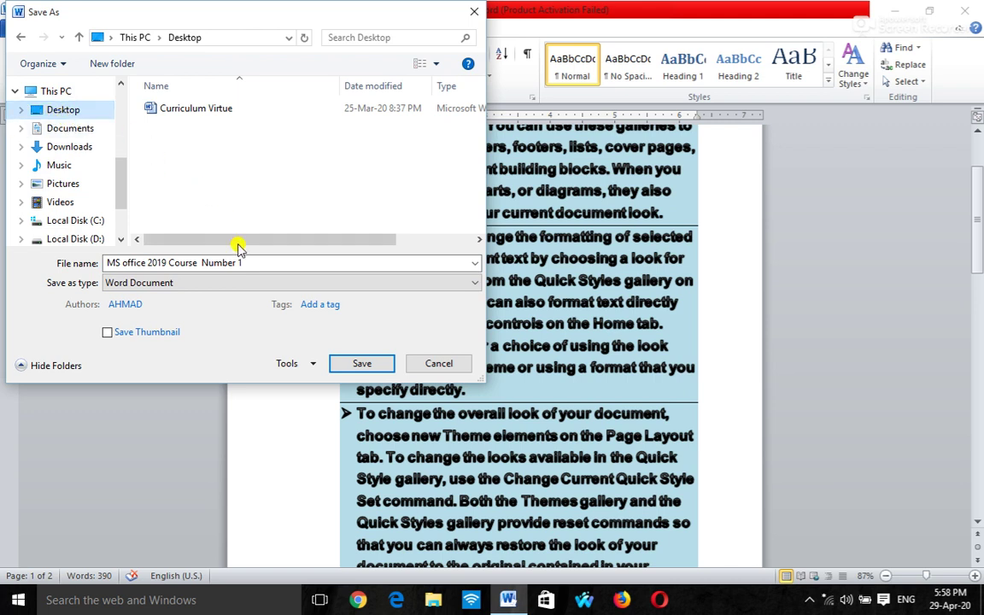
click(355, 366)
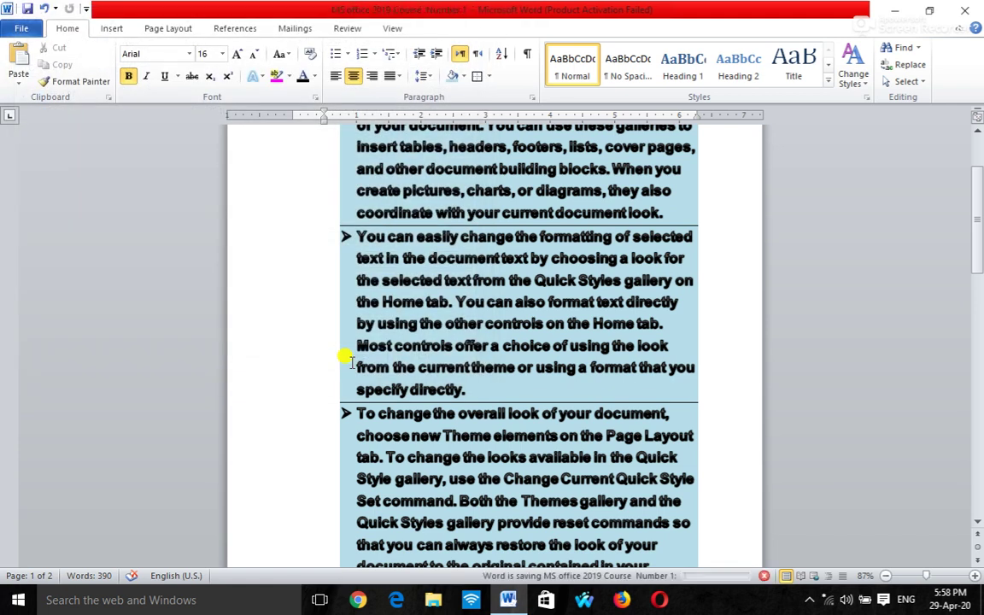
scroll(350, 359, down, 2)
scroll(341, 356, up, 1)
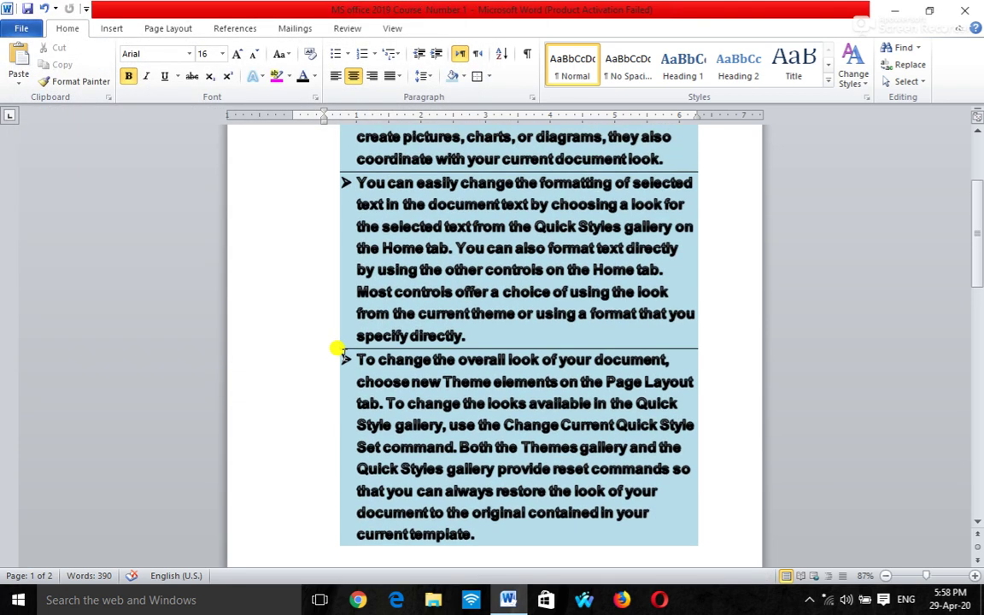
scroll(340, 347, up, 1)
scroll(334, 341, up, 1)
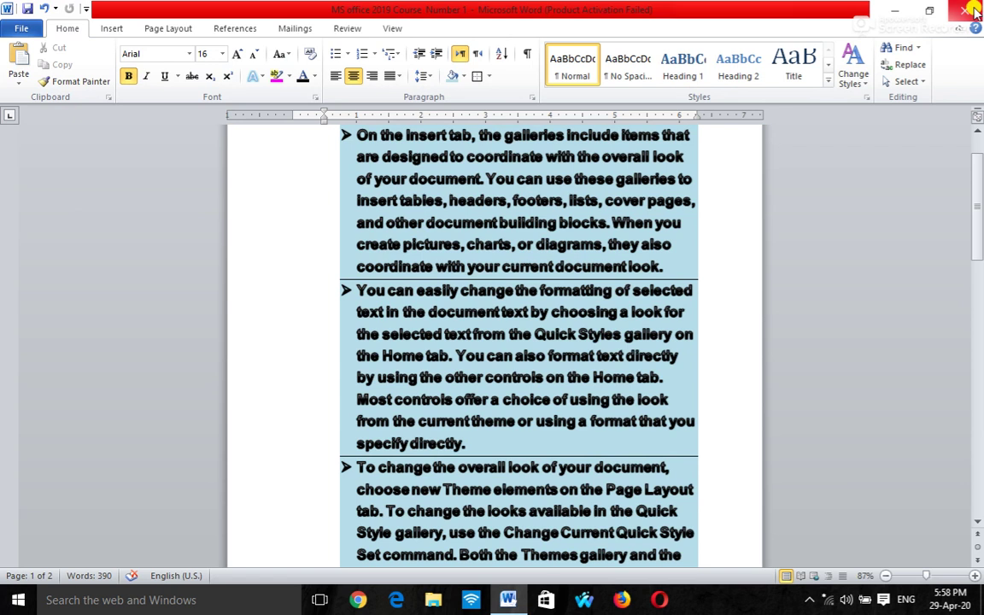
click(969, 10)
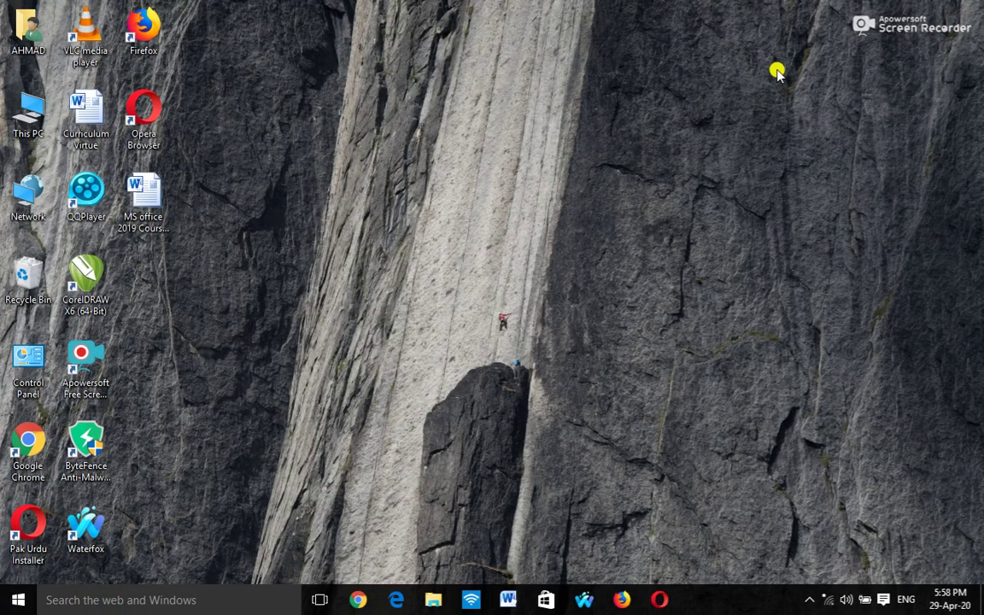
Reopen the saved document from the Desktop, dismiss the activation notice, and review both pages
double_click(155, 220)
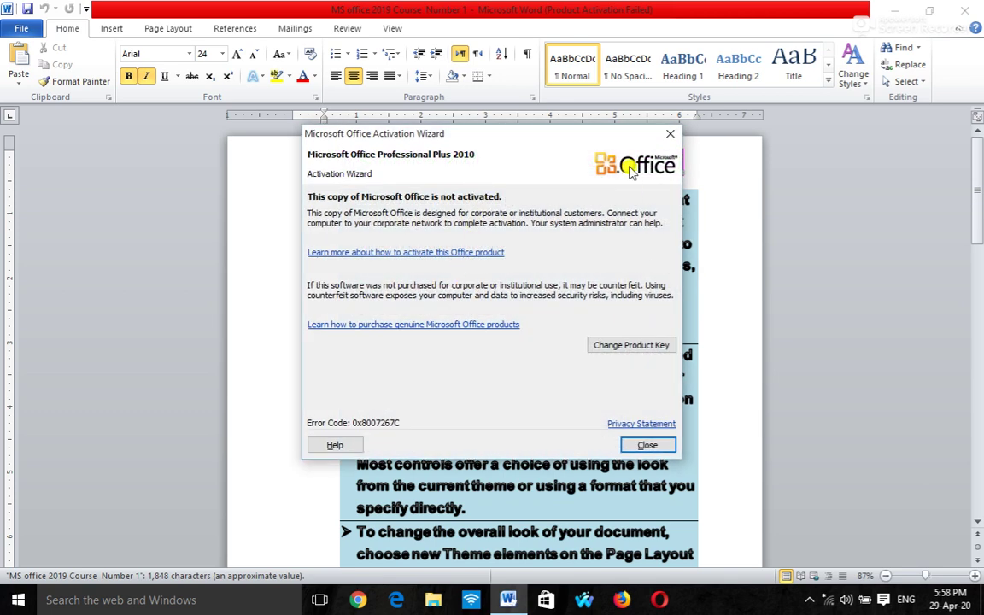
click(673, 136)
scroll(600, 242, down, 5)
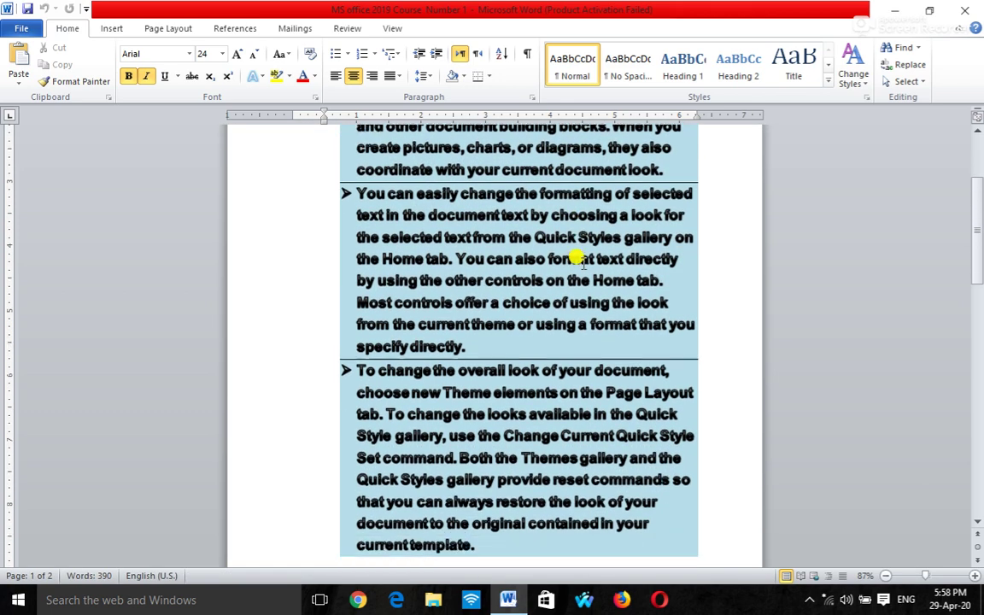
scroll(578, 256, down, 2)
scroll(571, 255, down, 2)
scroll(571, 254, down, 2)
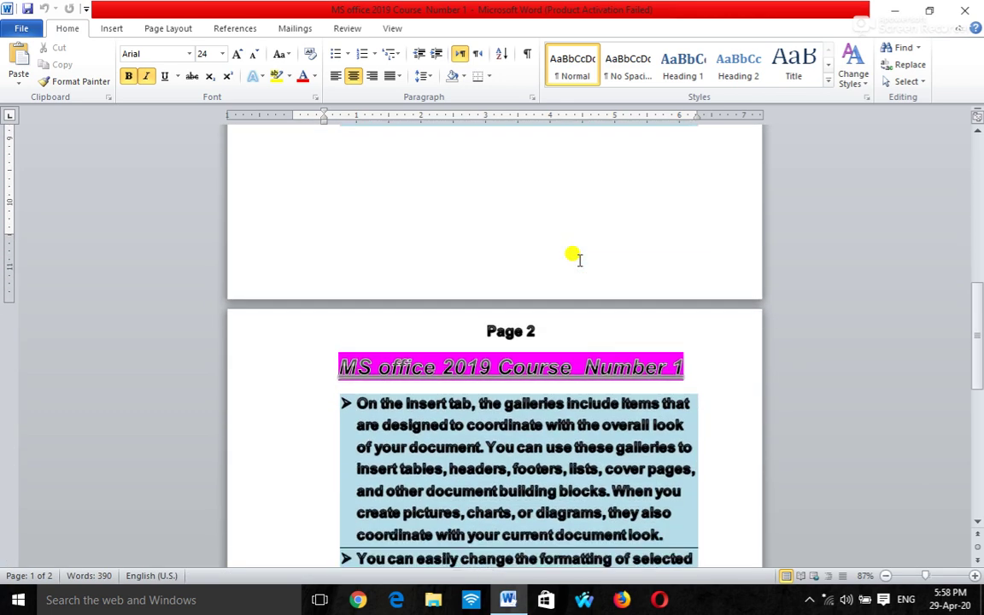
scroll(571, 255, down, 2)
scroll(564, 254, down, 2)
scroll(570, 253, down, 2)
scroll(573, 255, down, 2)
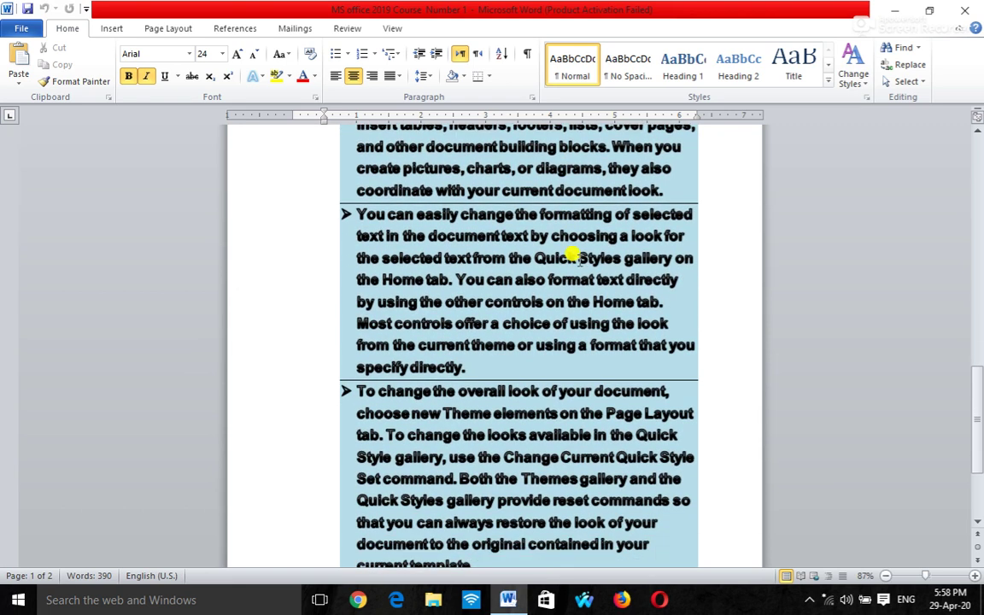
scroll(577, 256, down, 2)
scroll(576, 256, up, 1)
scroll(576, 256, up, 2)
scroll(576, 257, up, 2)
scroll(576, 256, up, 1)
Close Word, refresh the desktop, and rearrange an icon among the hidden tray icons
click(961, 12)
right_click(684, 84)
click(710, 126)
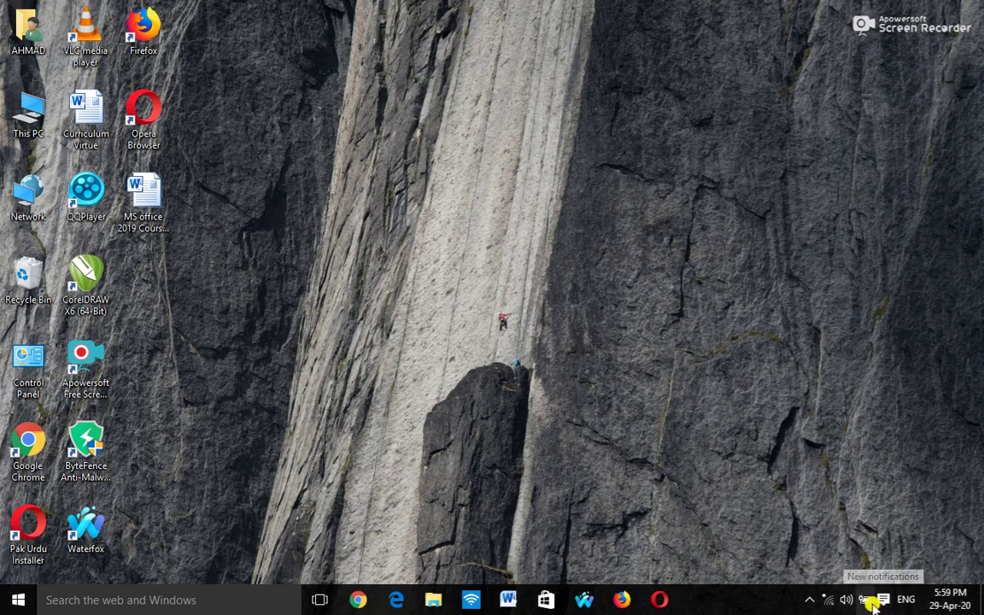
click(810, 600)
drag(809, 601, 782, 575)
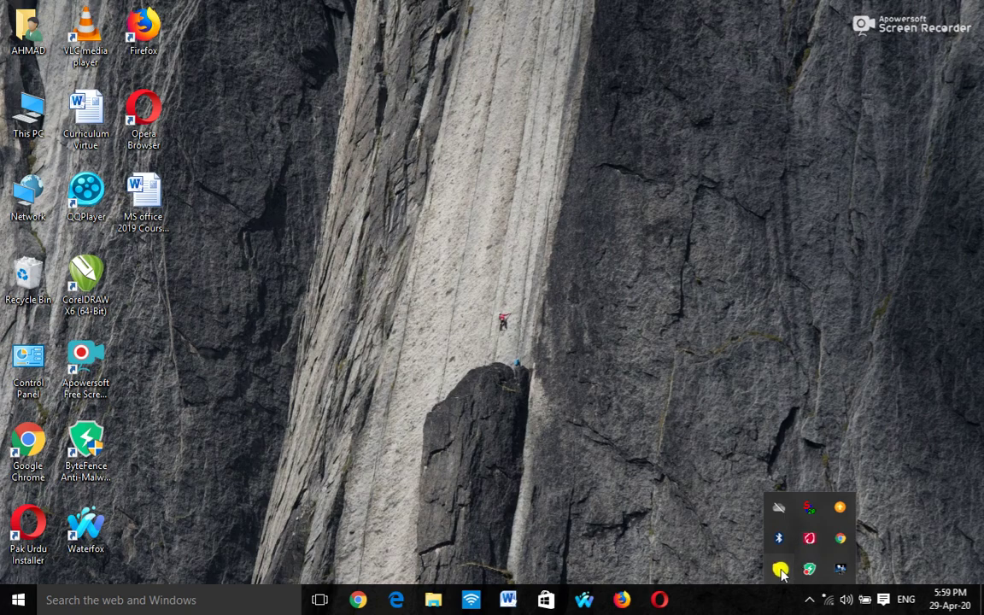